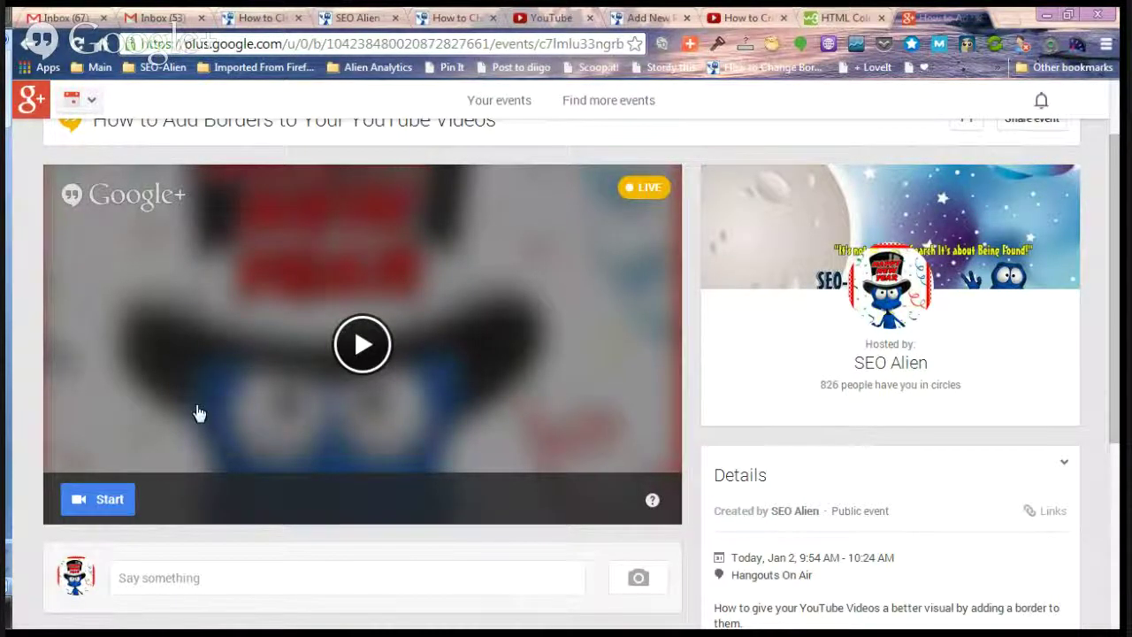
# Step: Open the border-style article and scroll through its border style examples
pyautogui.click(265, 21)
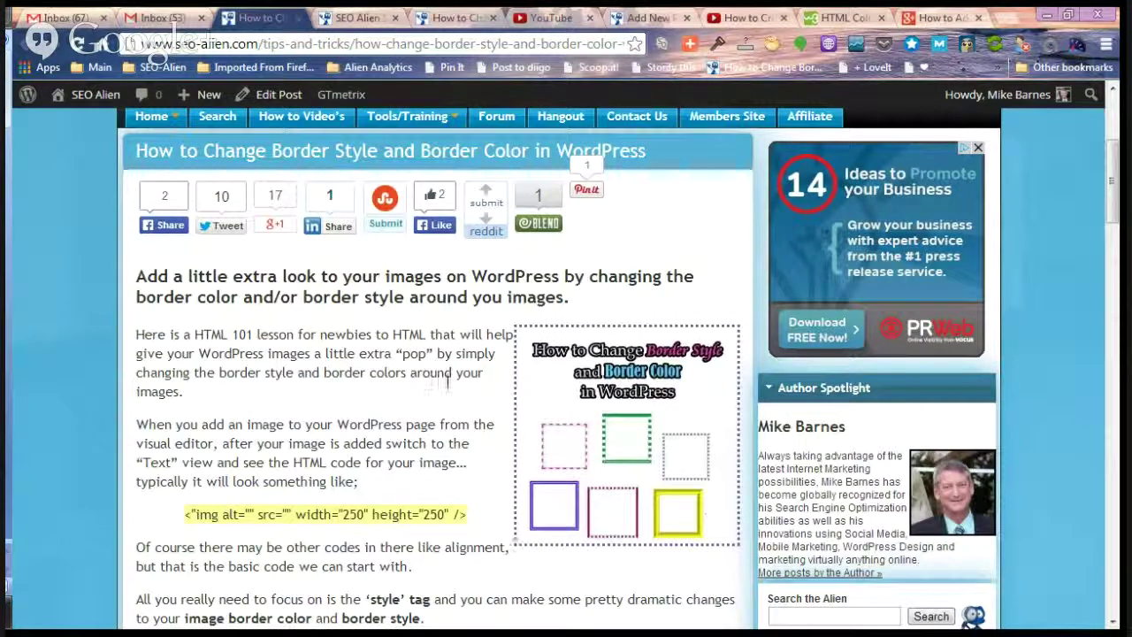
pyautogui.moveTo(1116, 162); pyautogui.dragTo(1116, 383)
pyautogui.moveTo(467, 260); pyautogui.dragTo(223, 238)
pyautogui.click(223, 239)
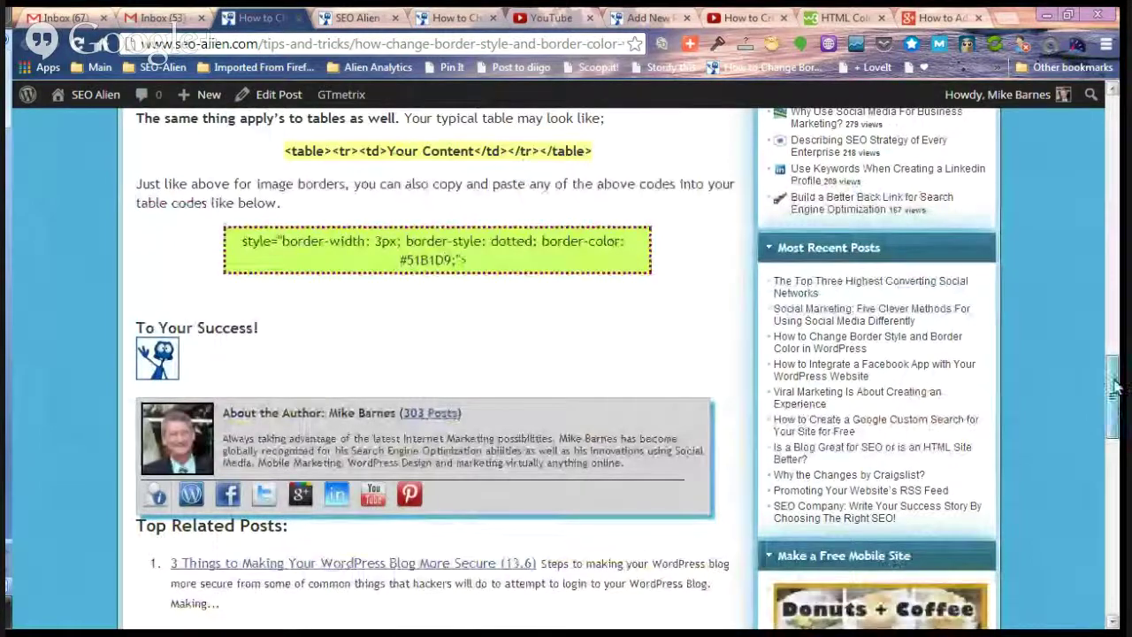
pyautogui.scroll(3, 1117, 340)
pyautogui.moveTo(1119, 349); pyautogui.dragTo(1119, 291)
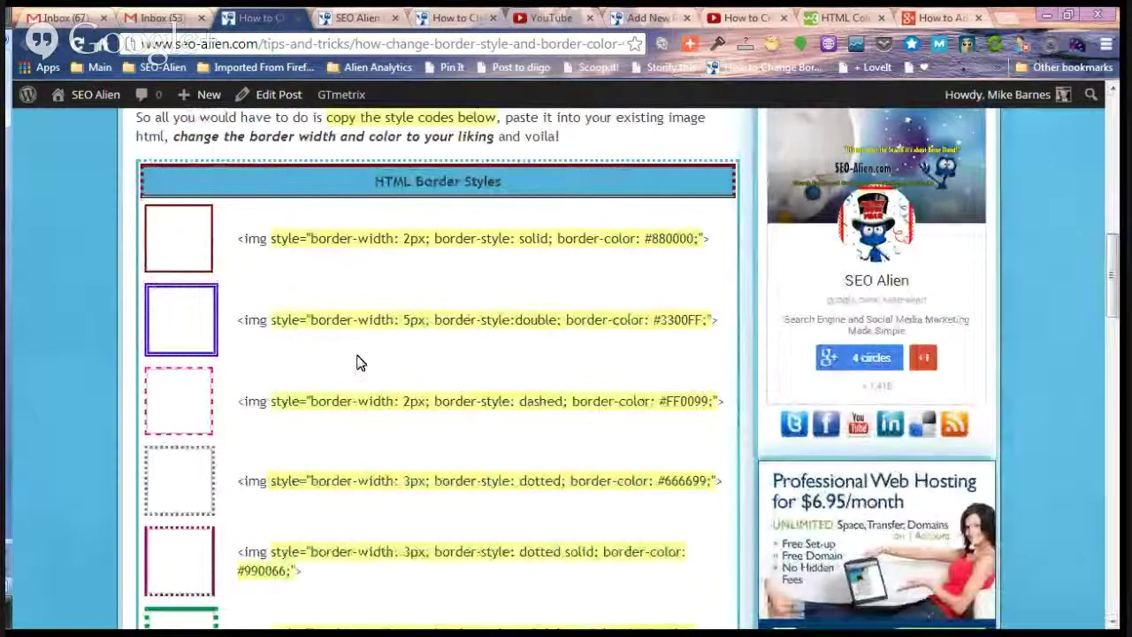
pyautogui.scroll(-2, 356, 361)
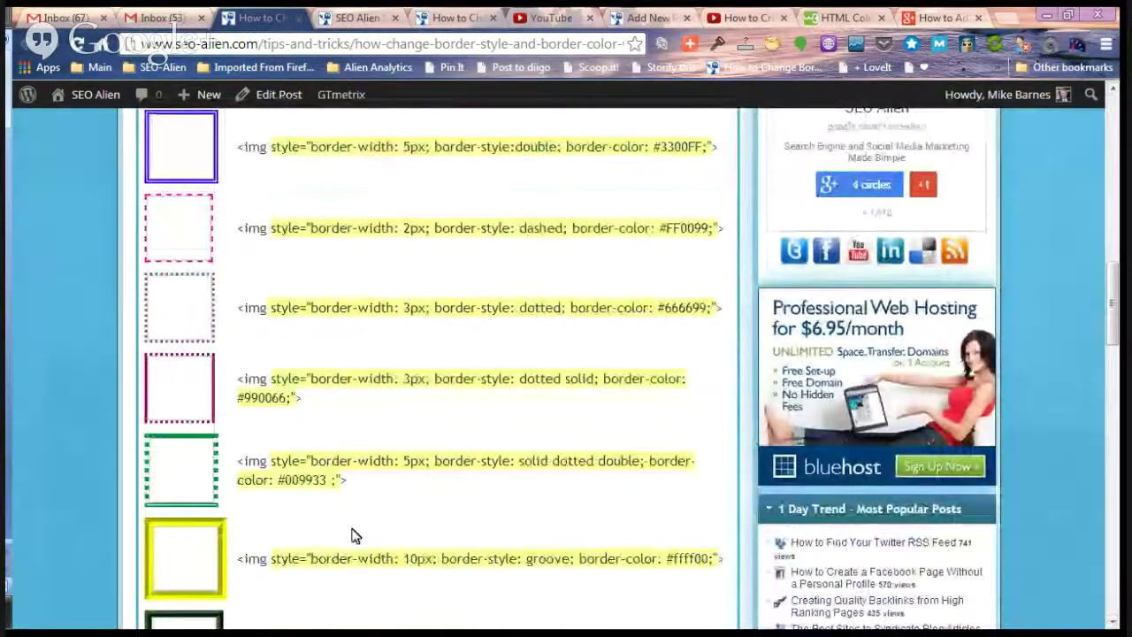
pyautogui.scroll(-2, 377, 422)
pyautogui.scroll(4, 377, 422)
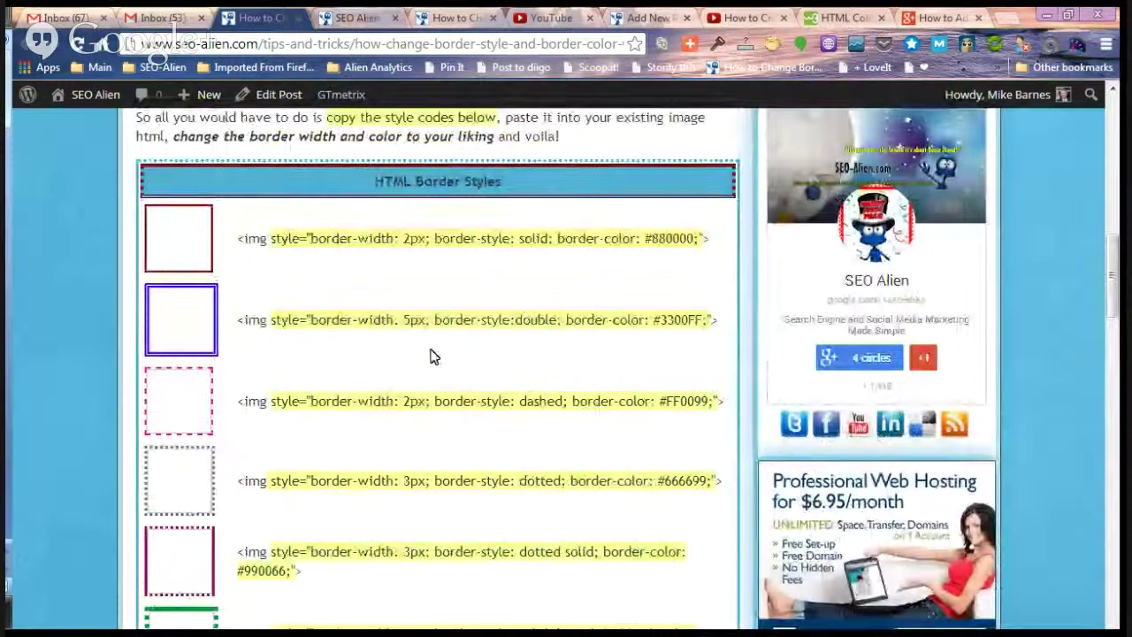
# Step: Glance at the site's search results, then return to the article's top and its search slide
pyautogui.click(354, 15)
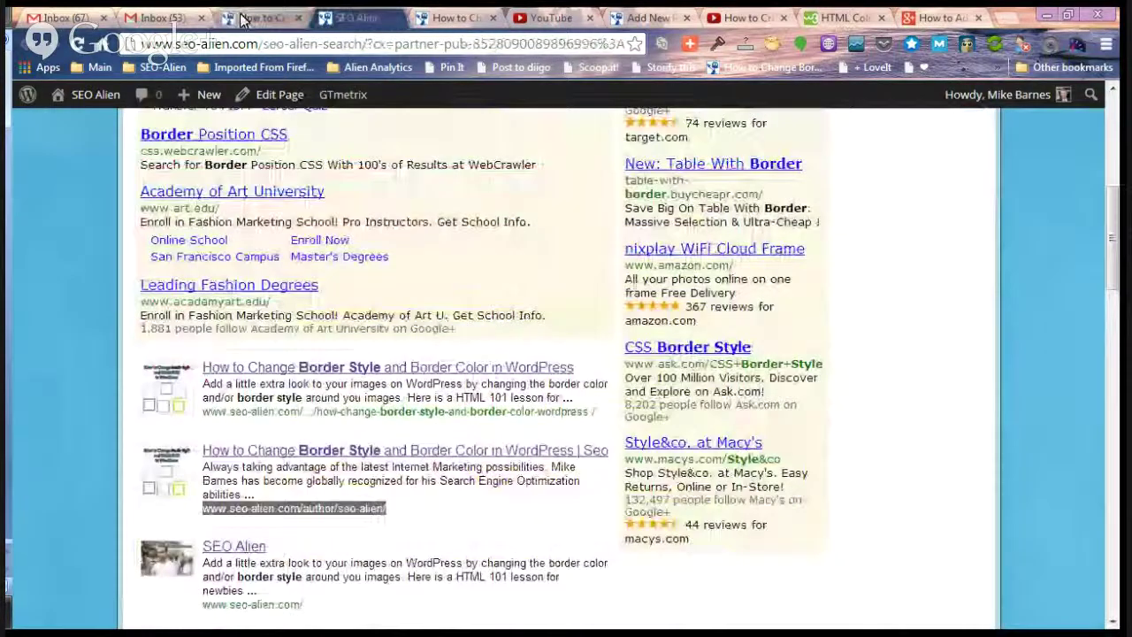
pyautogui.click(260, 17)
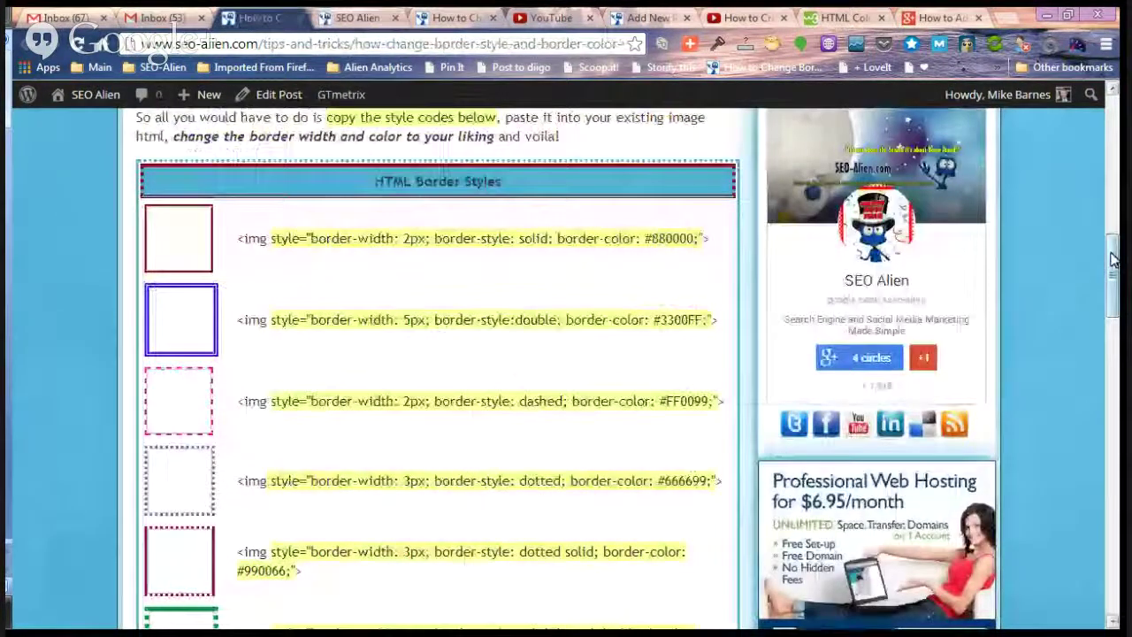
pyautogui.moveTo(1113, 258); pyautogui.dragTo(1113, 133)
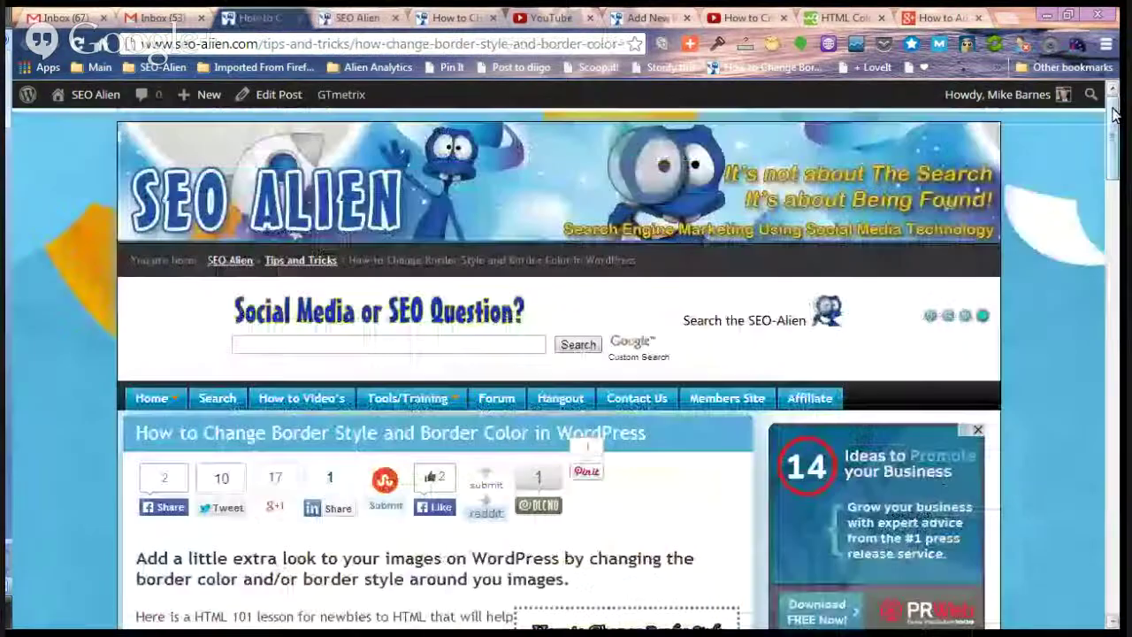
pyautogui.click(931, 317)
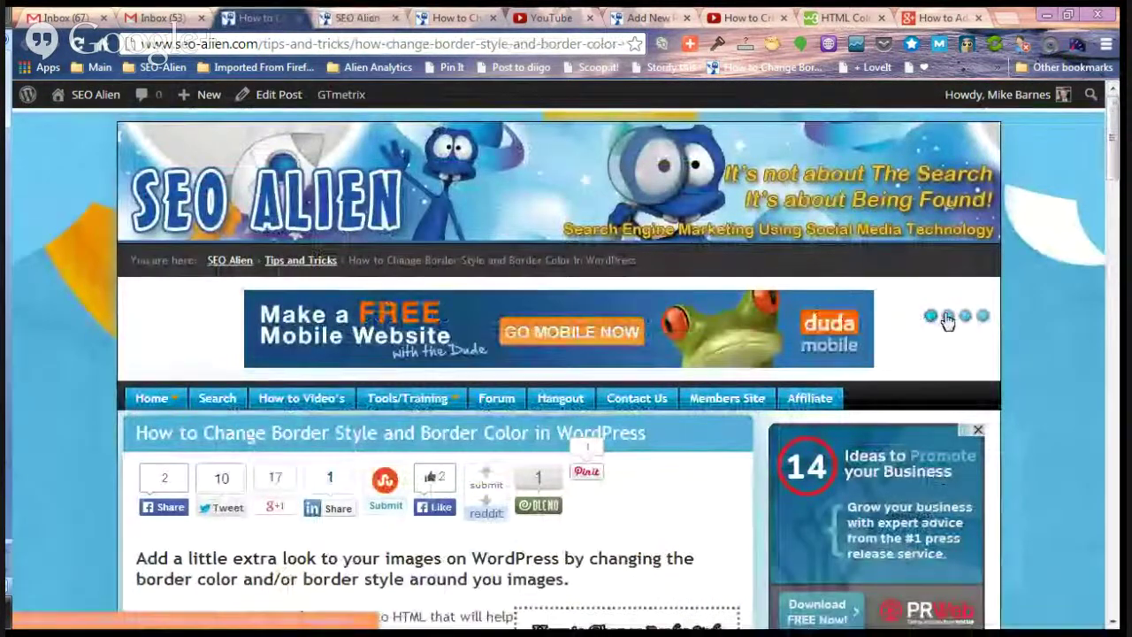
pyautogui.click(983, 316)
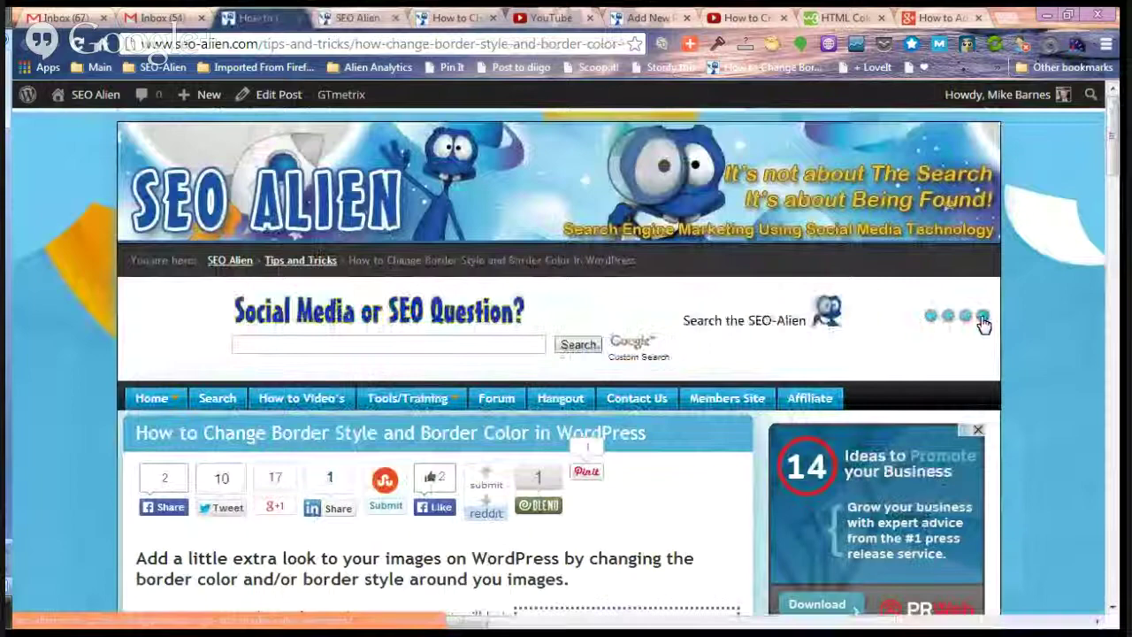
pyautogui.click(272, 352)
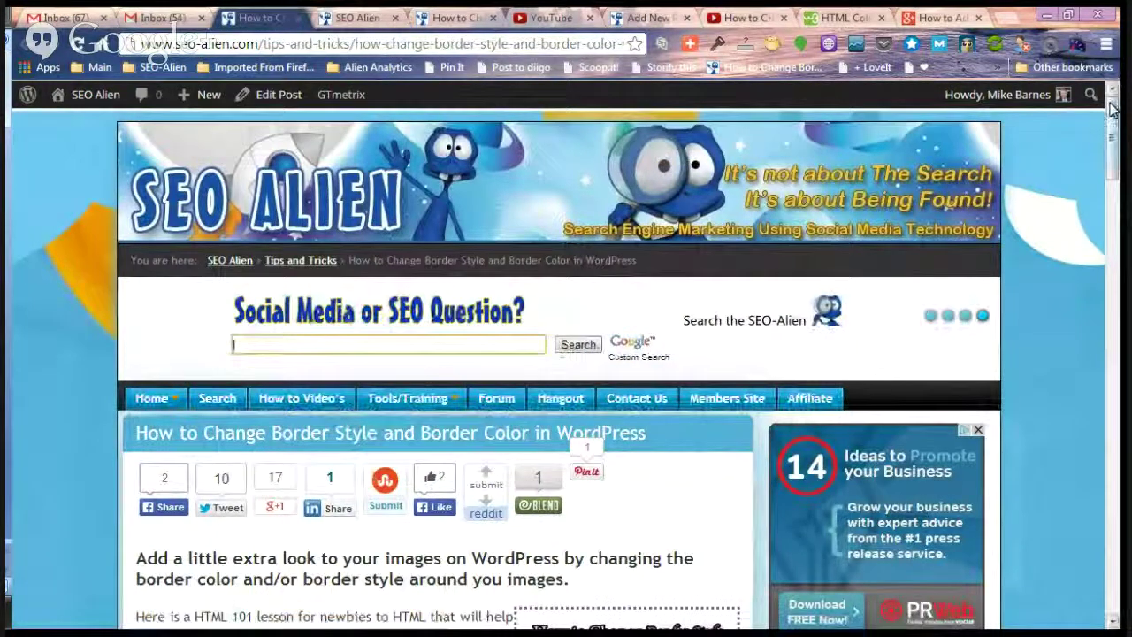
# Step: Search the SEO Alien site for 'border style' using the sidebar search box suggestion
pyautogui.moveTo(1110, 128); pyautogui.dragTo(1112, 238)
pyautogui.click(817, 198)
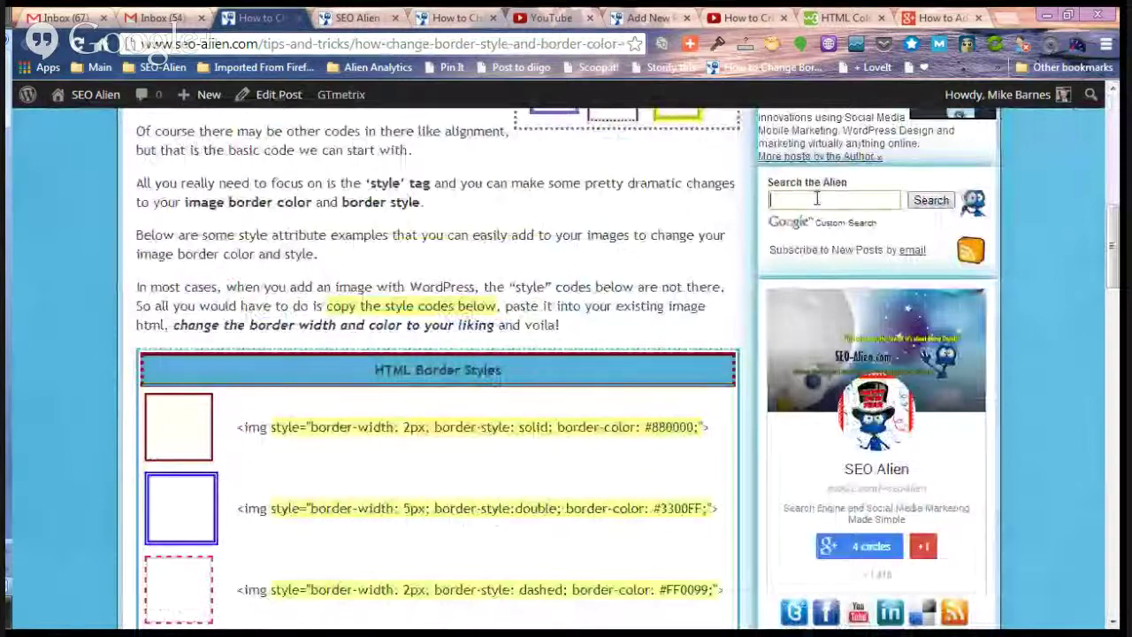
pyautogui.write('o')
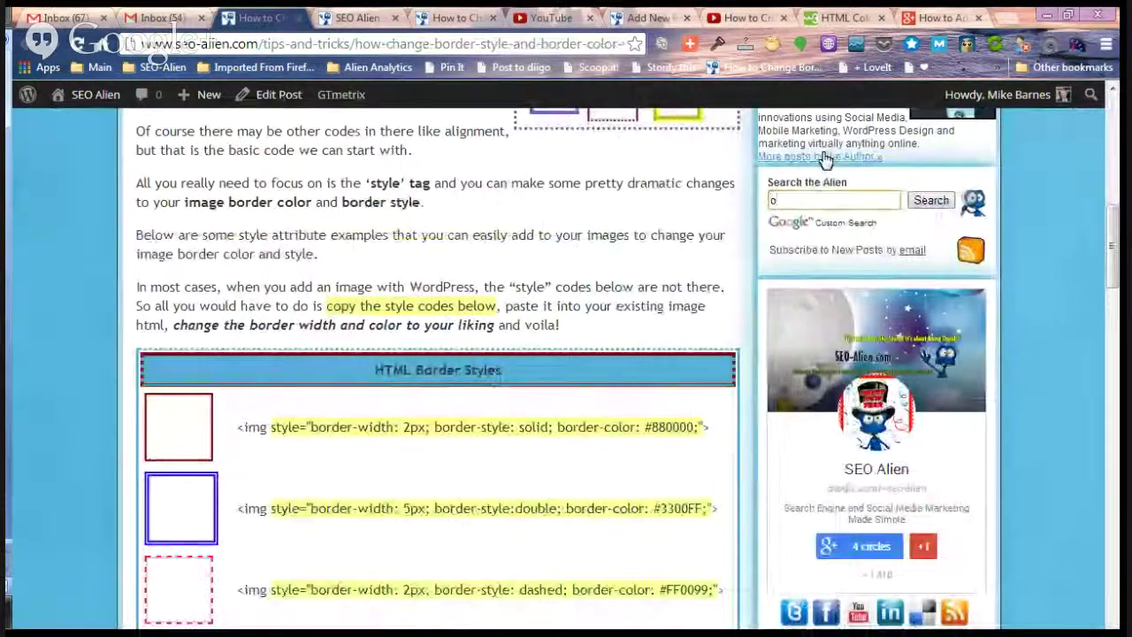
pyautogui.press('BackSpace')
pyautogui.write('b')
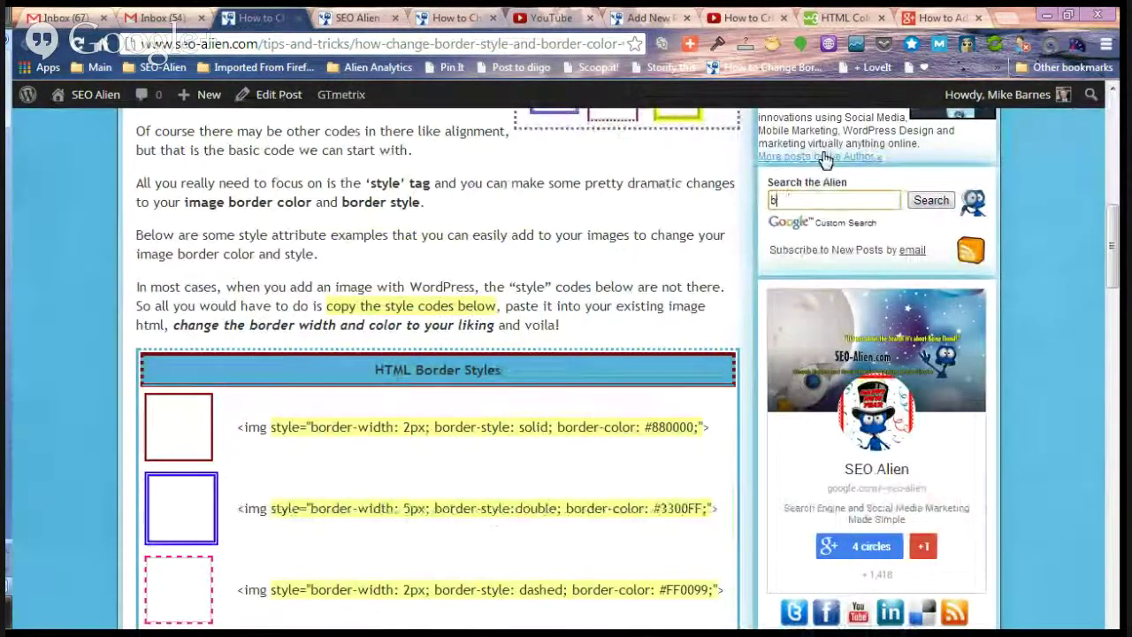
pyautogui.write('or')
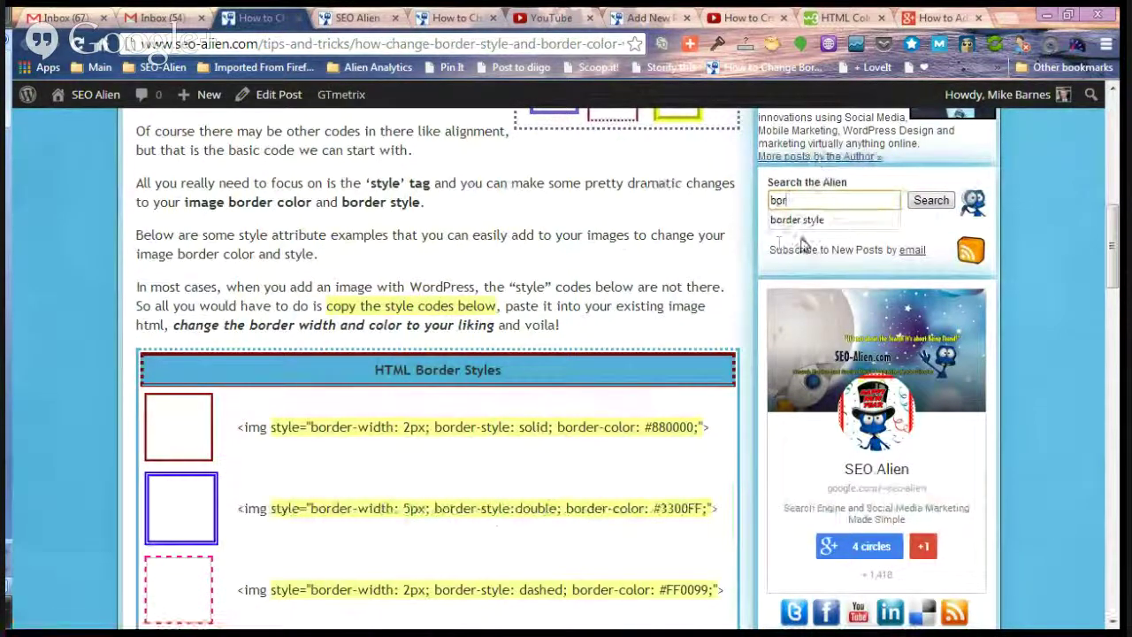
pyautogui.press('Down')
pyautogui.press('Return')
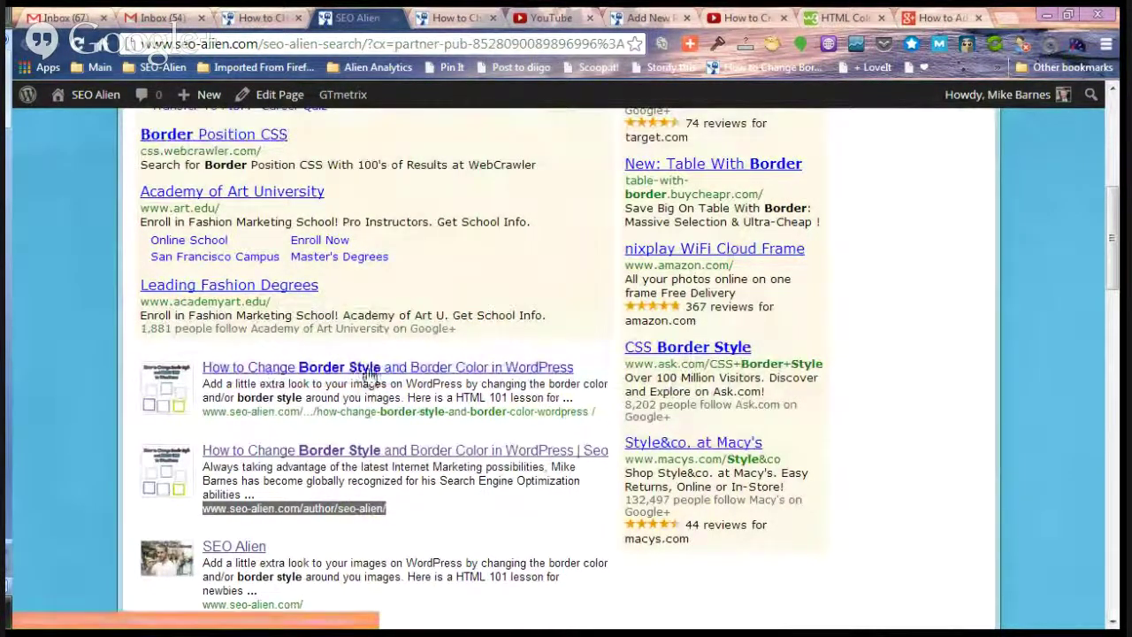
# Step: Return to the border-style article and scroll down to the HTML Border Styles groove and ridge examples
pyautogui.click(448, 22)
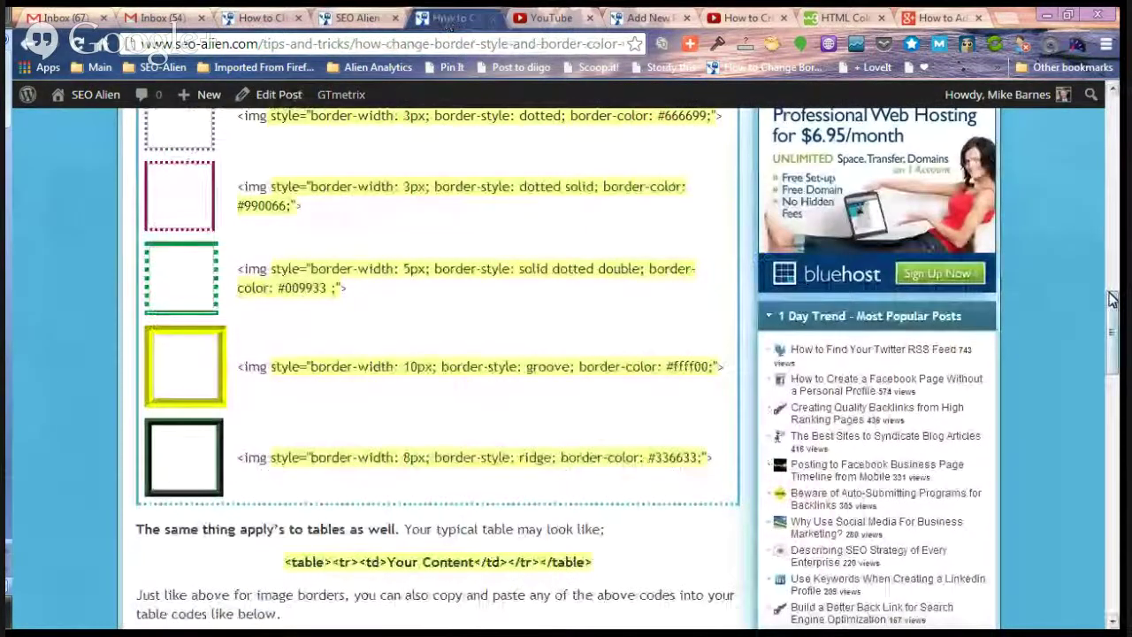
pyautogui.moveTo(1111, 298); pyautogui.dragTo(1112, 202)
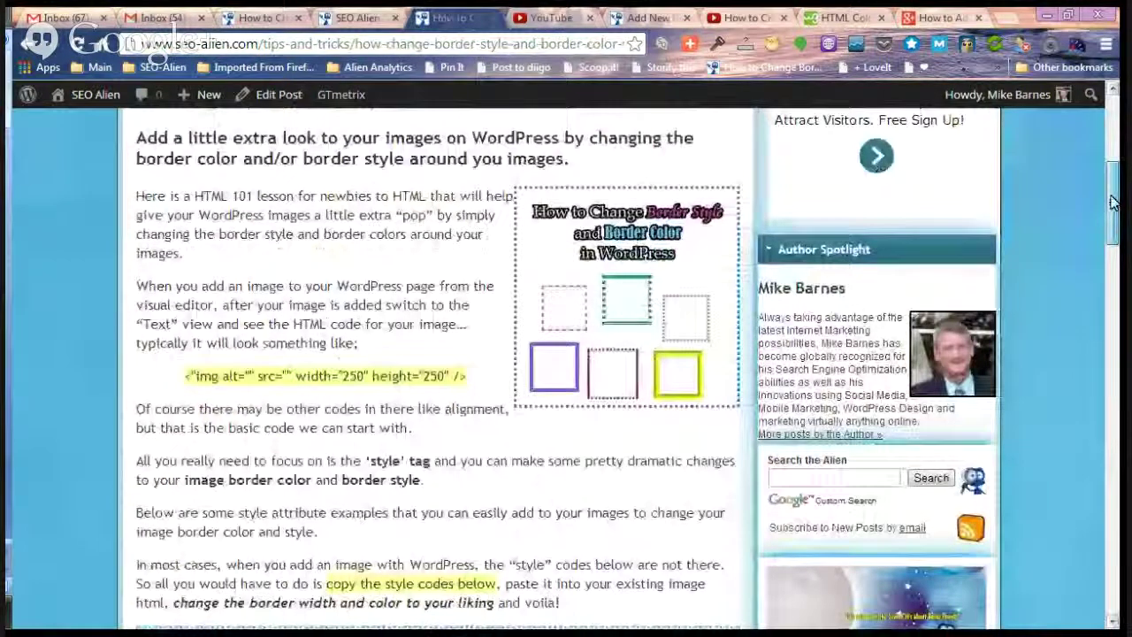
pyautogui.scroll(-5, 645, 244)
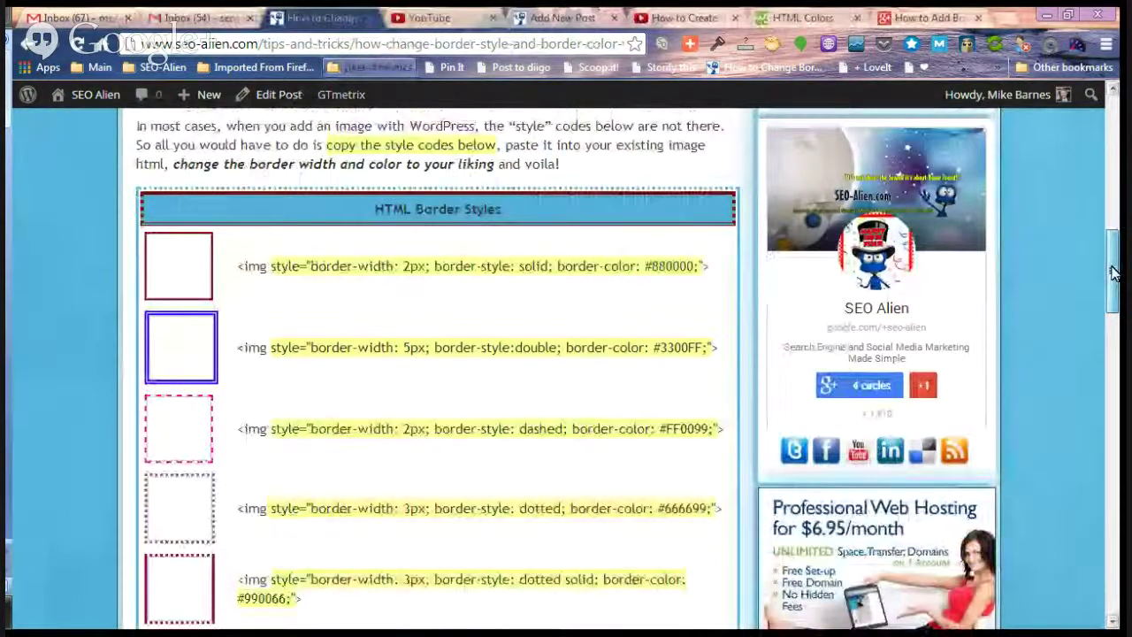
pyautogui.moveTo(1112, 272); pyautogui.dragTo(1105, 324)
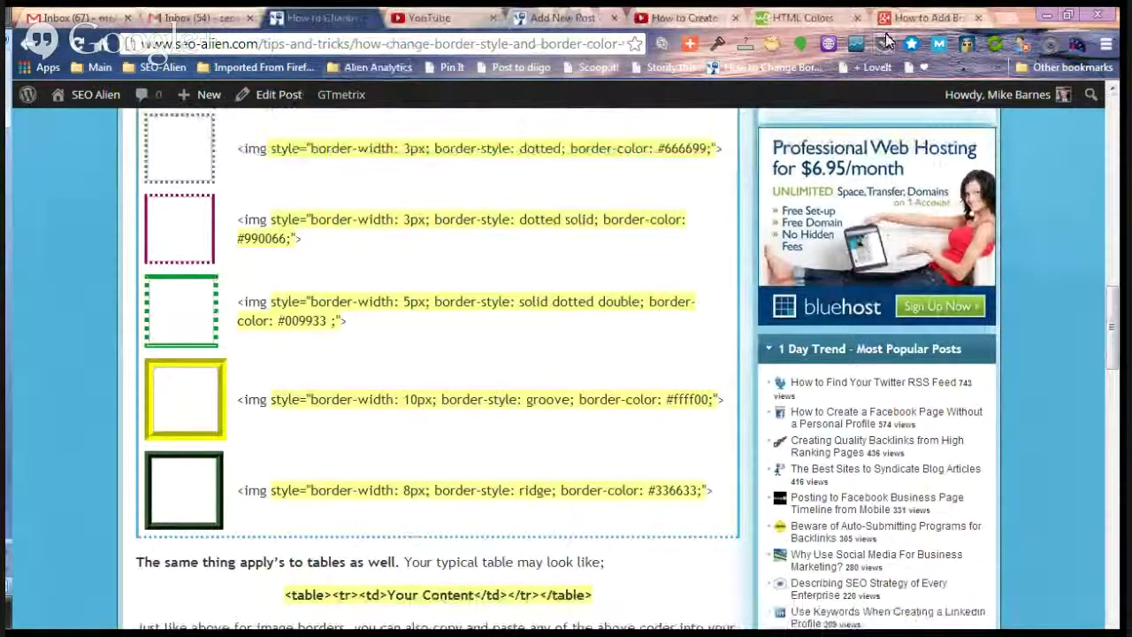
# Step: Bring up the Share > Embed panel for the How to Create YouTube Playlists video
pyautogui.click(677, 18)
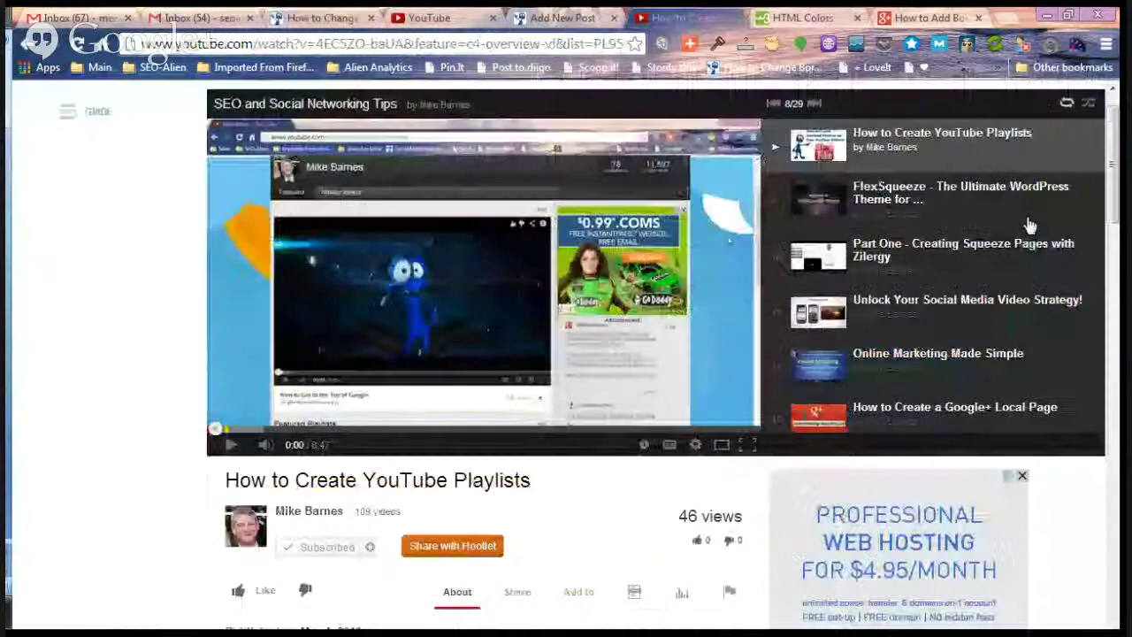
pyautogui.moveTo(1111, 190); pyautogui.dragTo(1108, 235)
pyautogui.scroll(-1, 523, 197)
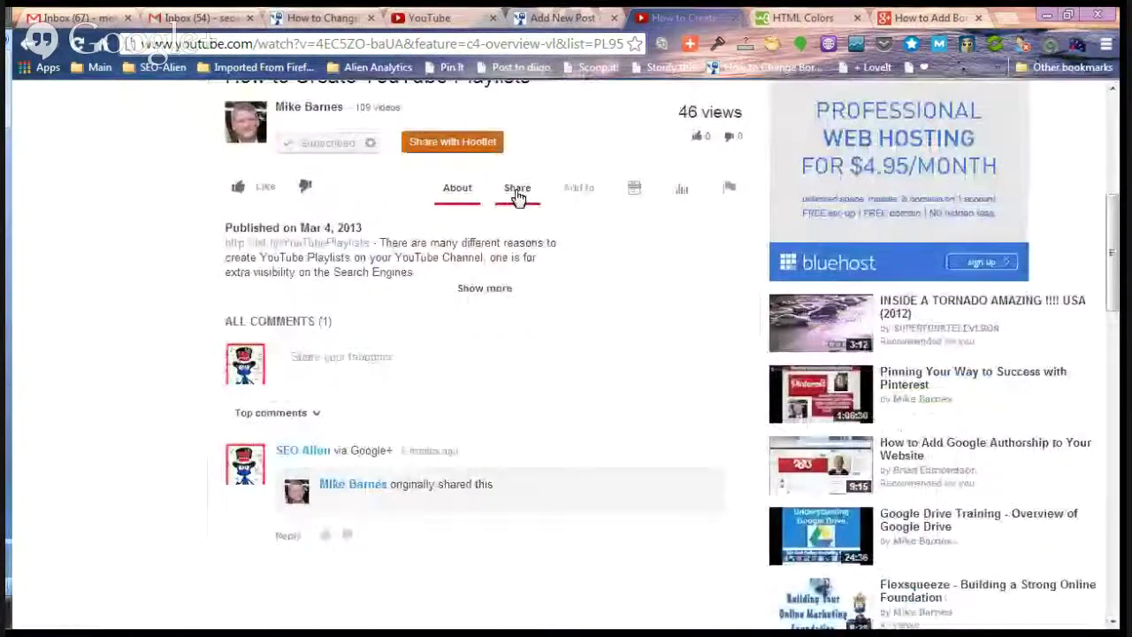
pyautogui.click(517, 195)
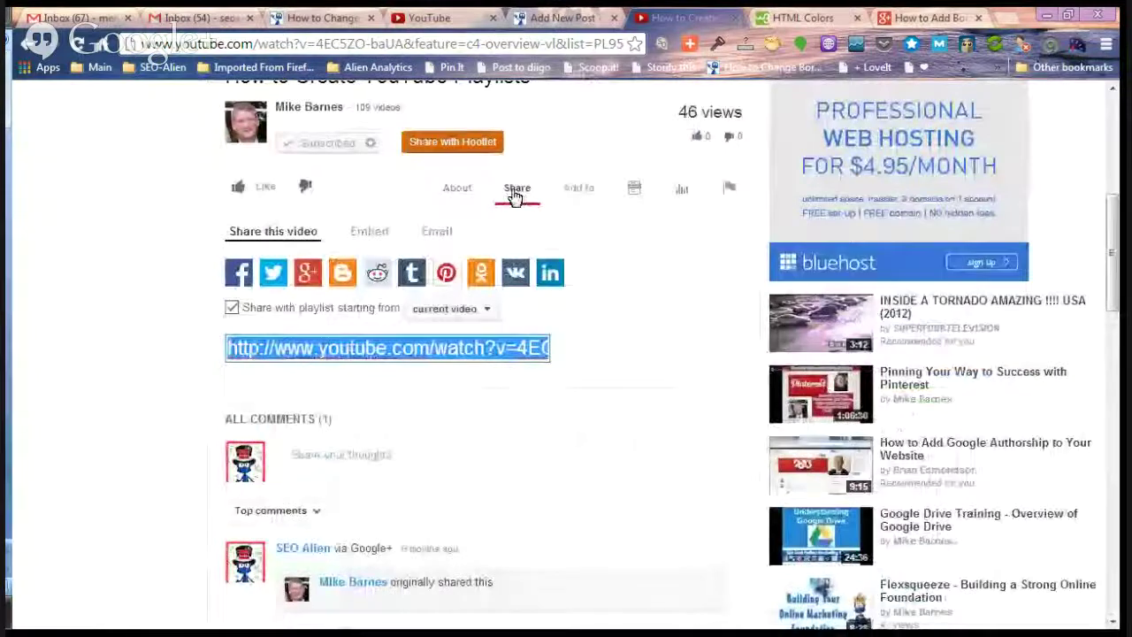
pyautogui.click(362, 235)
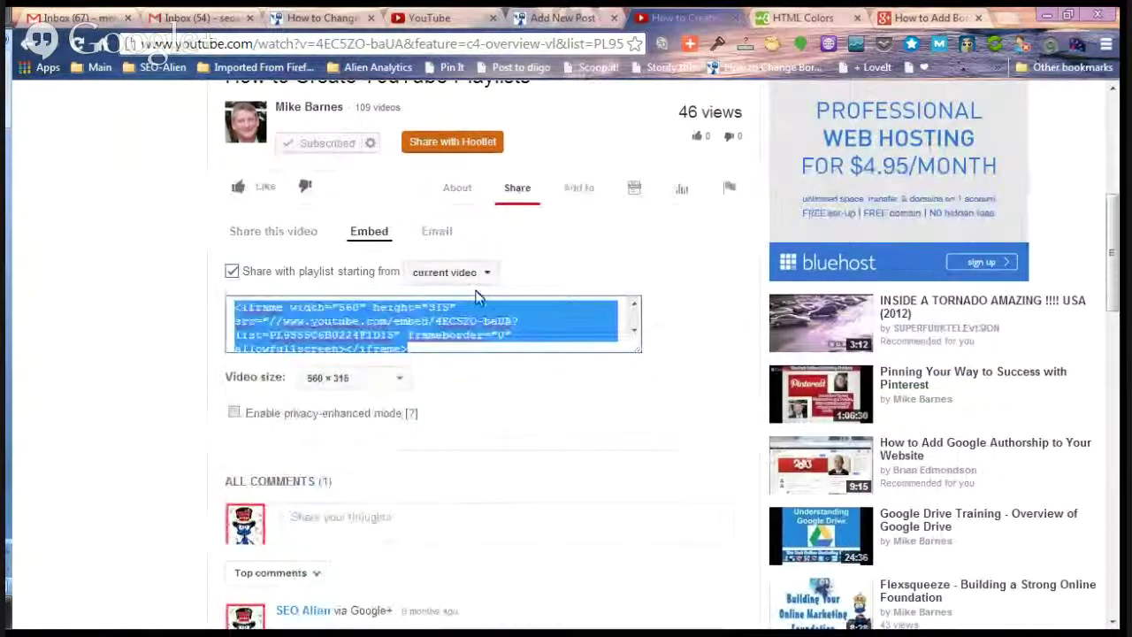
# Step: Keep the embed size at 560 × 315 and select the whole iframe code
pyautogui.click(402, 385)
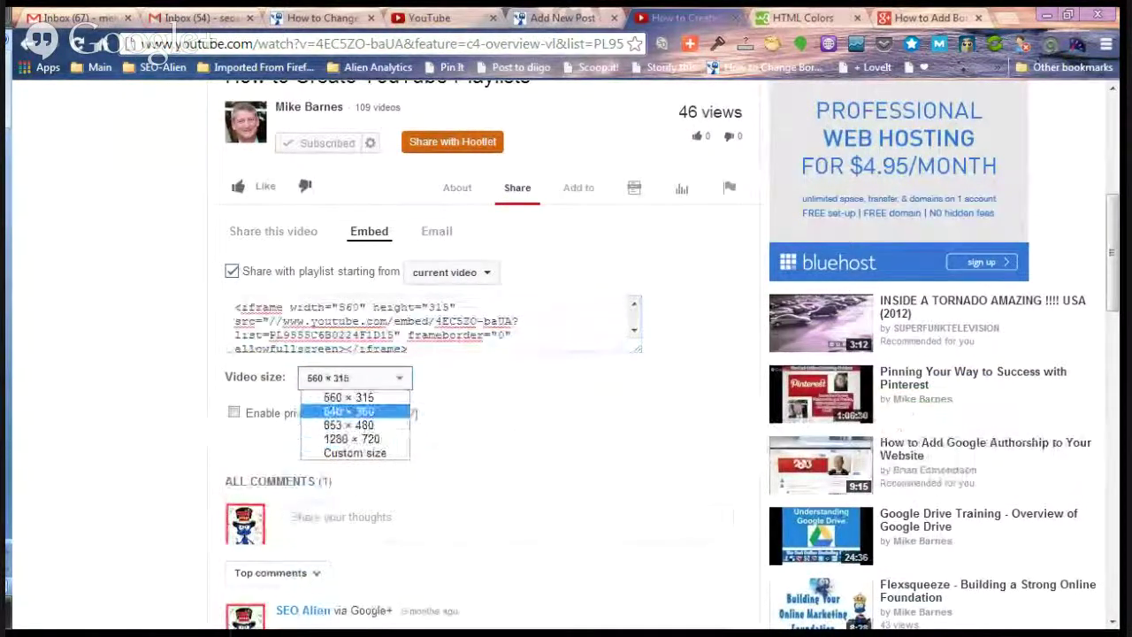
pyautogui.click(349, 397)
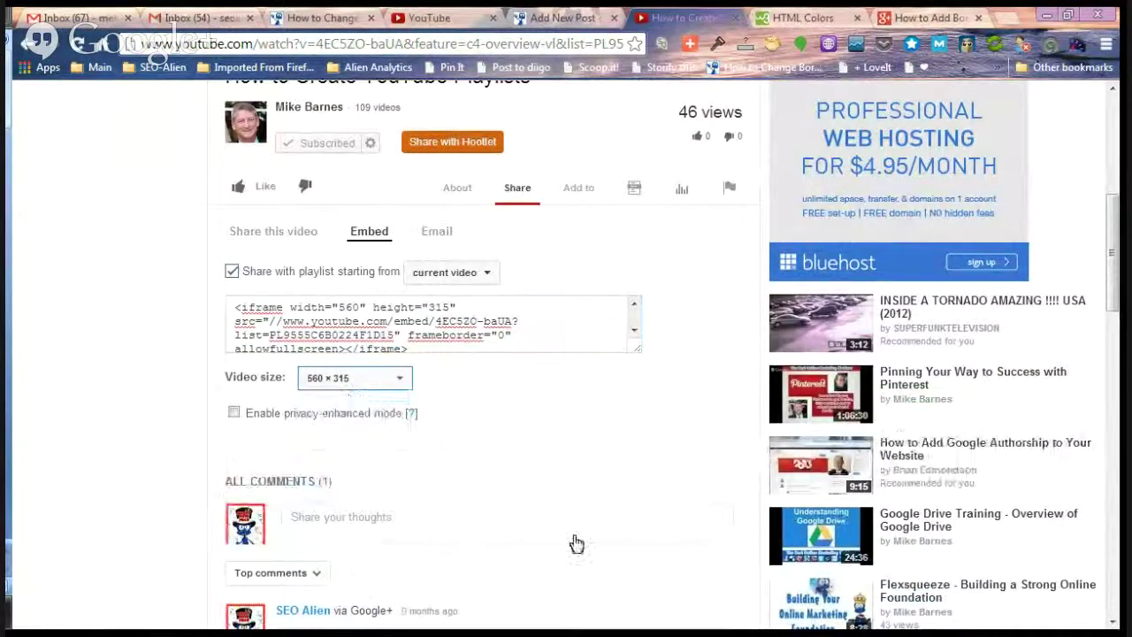
pyautogui.click(508, 409)
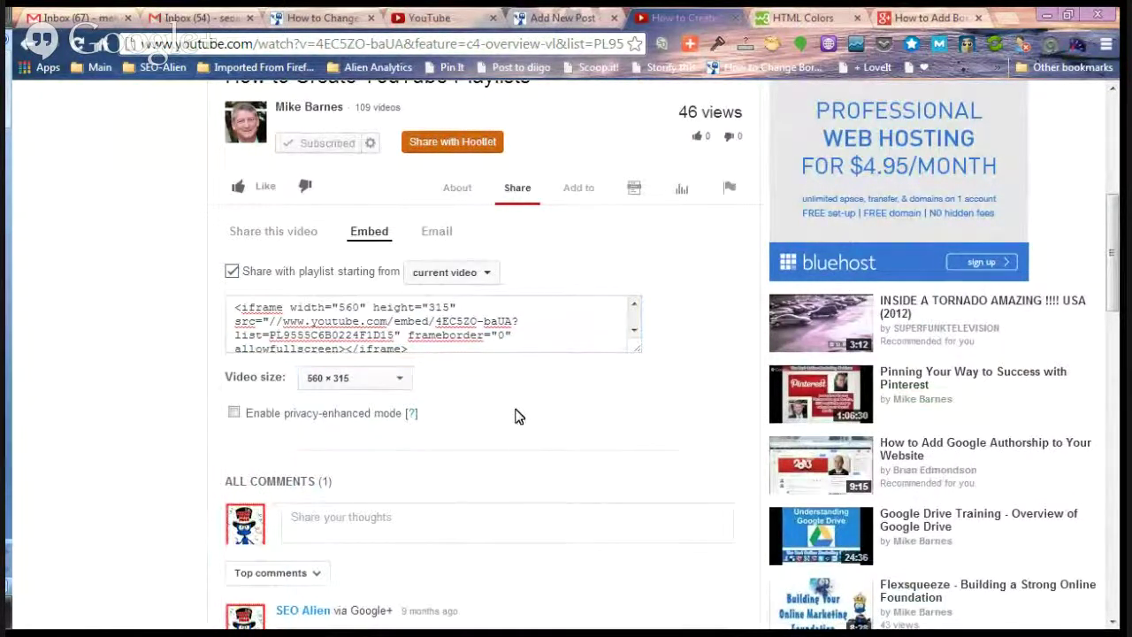
pyautogui.click(486, 350)
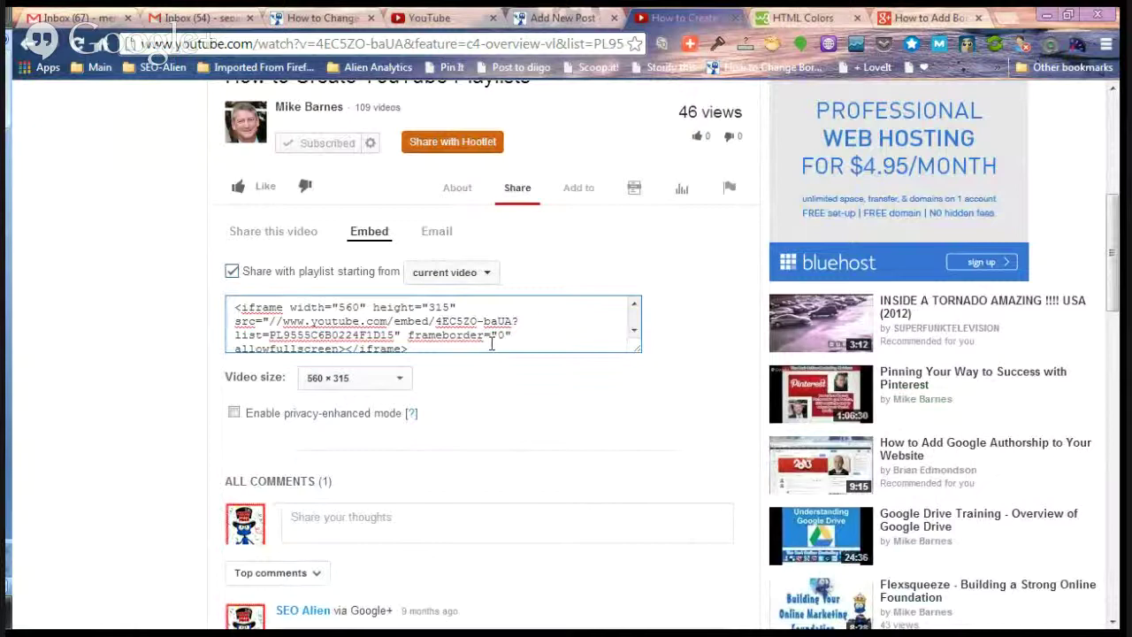
pyautogui.click(489, 344)
pyautogui.hotkey('ctrl', 'c')
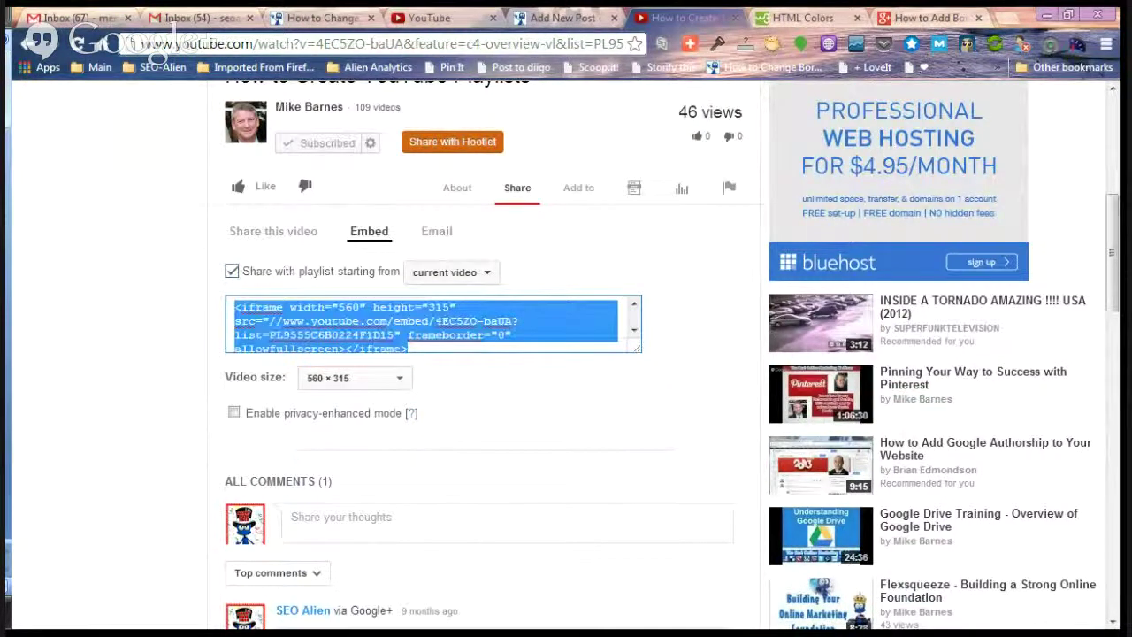
pyautogui.click(557, 16)
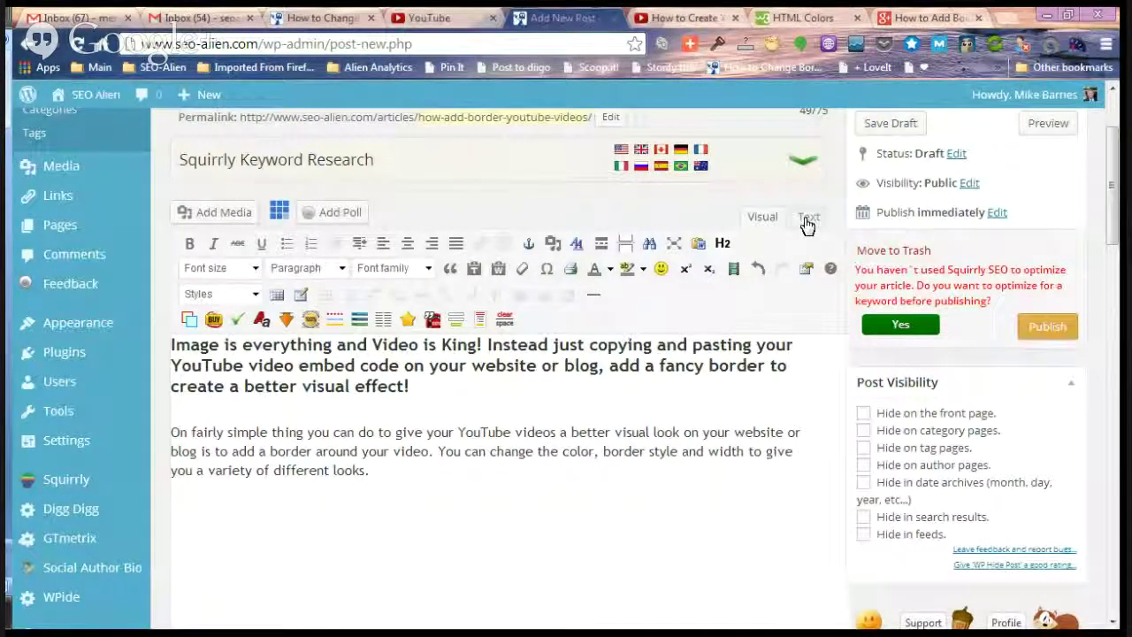
# Step: Replace the empty paragraph with a <div align="center"> holding the pasted iframe, minus frameborder="0"
pyautogui.scroll(-4, 1112, 237)
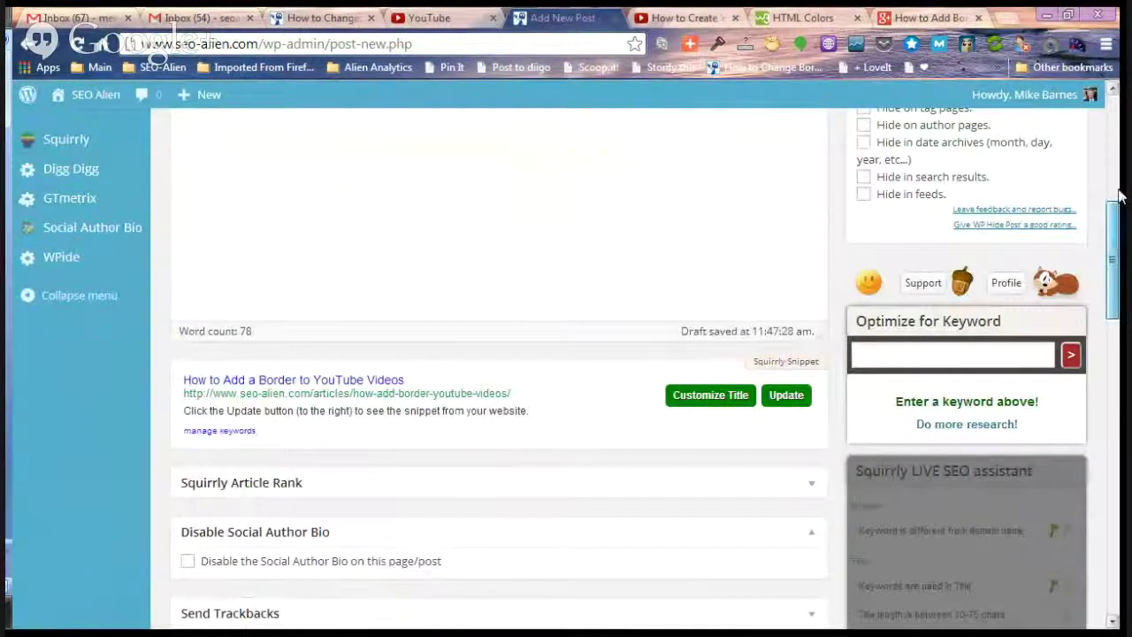
pyautogui.scroll(3, 1112, 237)
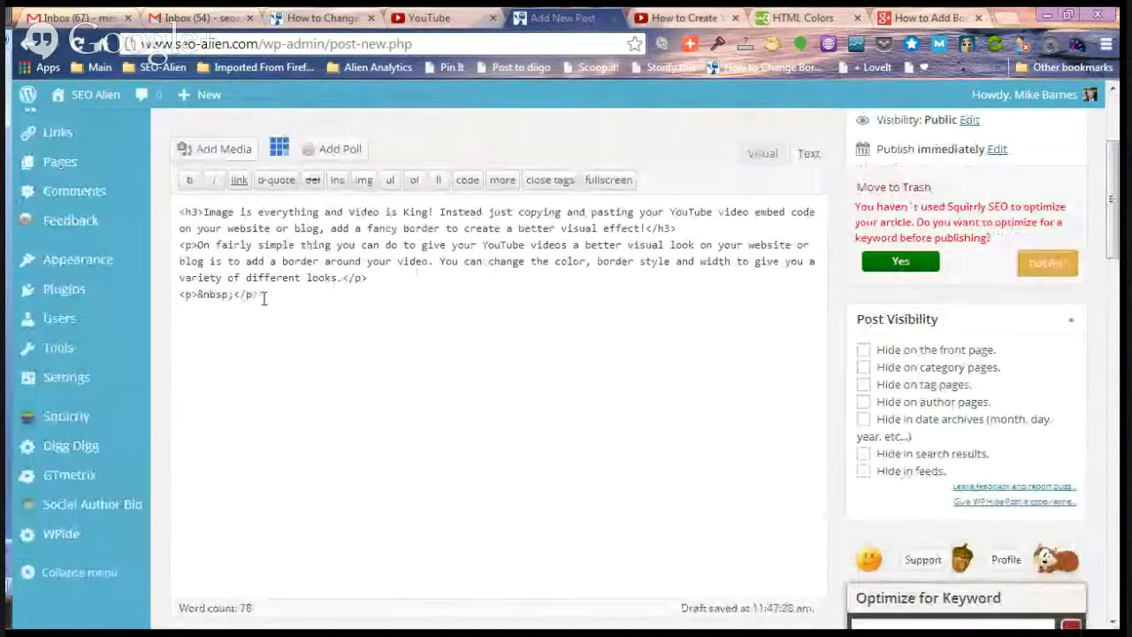
pyautogui.moveTo(260, 294); pyautogui.dragTo(179, 295)
pyautogui.write('<d')
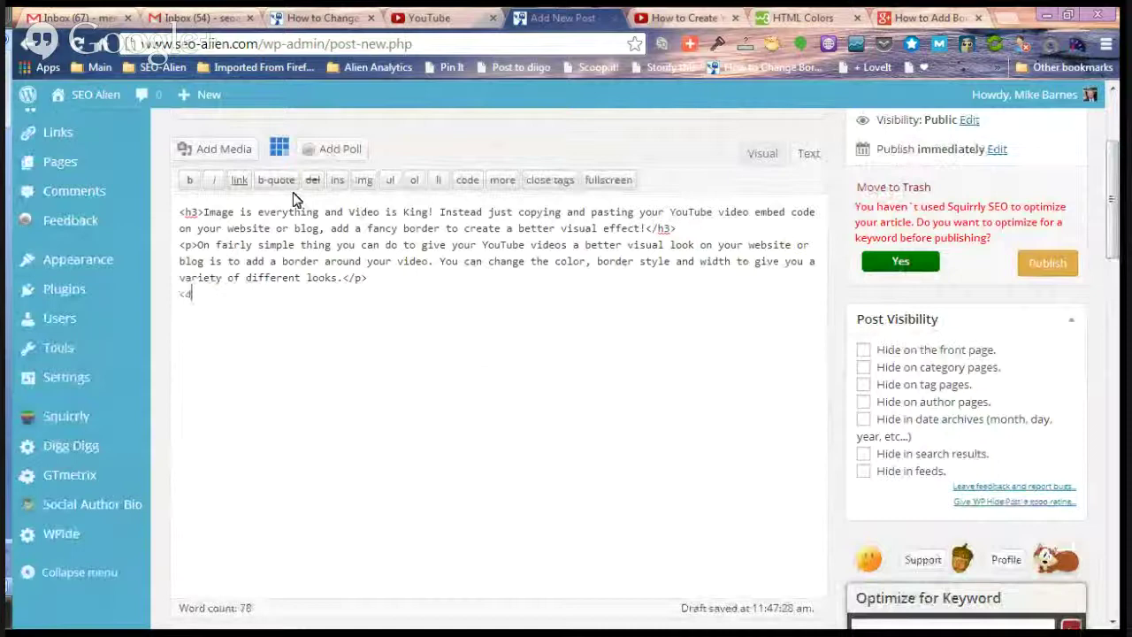
pyautogui.write('iv alig')
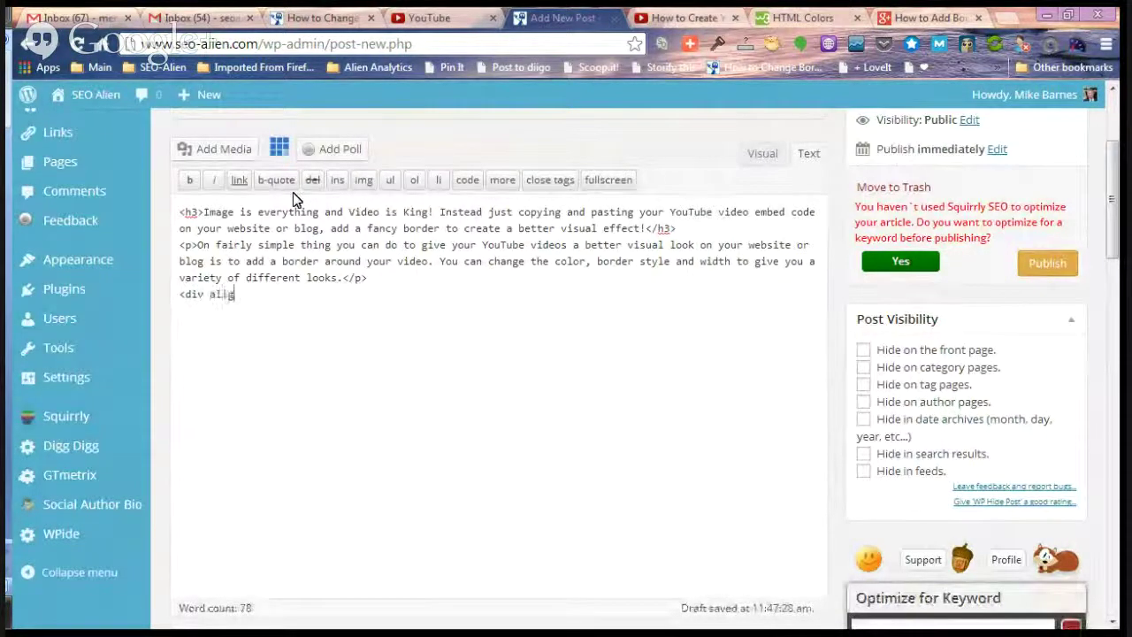
pyautogui.write('n="center"></div>')
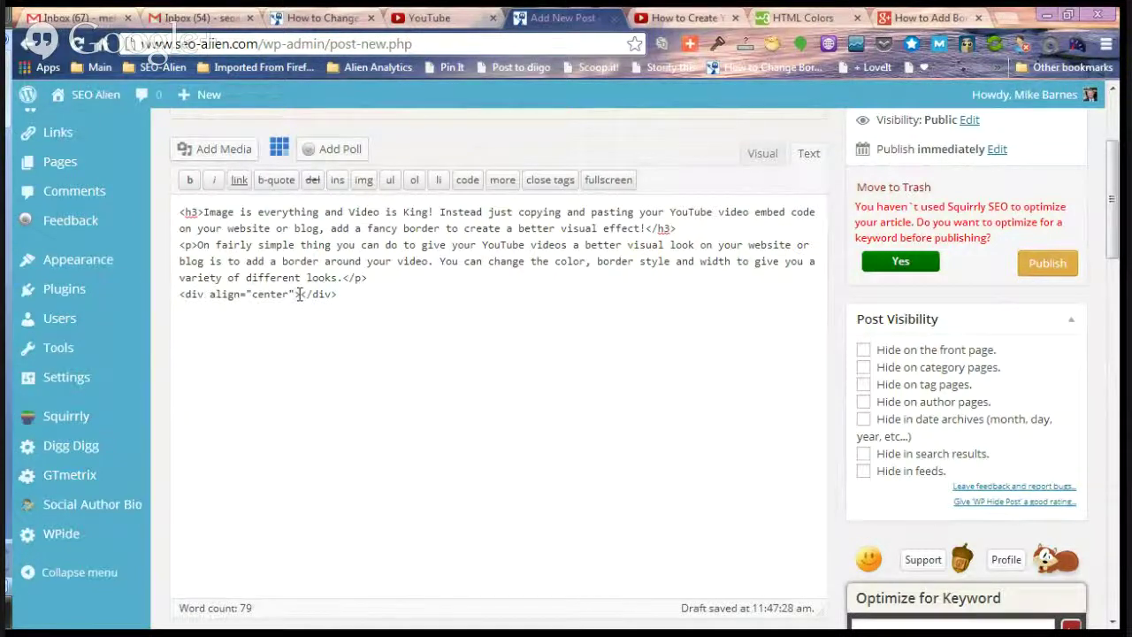
pyautogui.hotkey('ctrl', 'v')
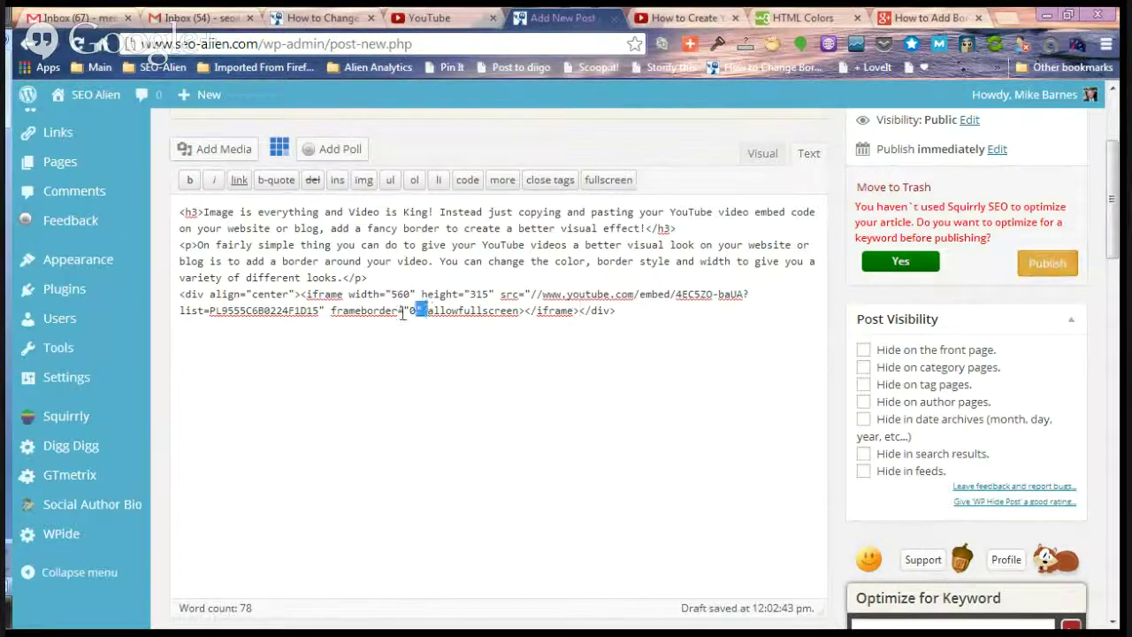
pyautogui.moveTo(426, 309); pyautogui.dragTo(333, 316)
pyautogui.press('BackSpace')
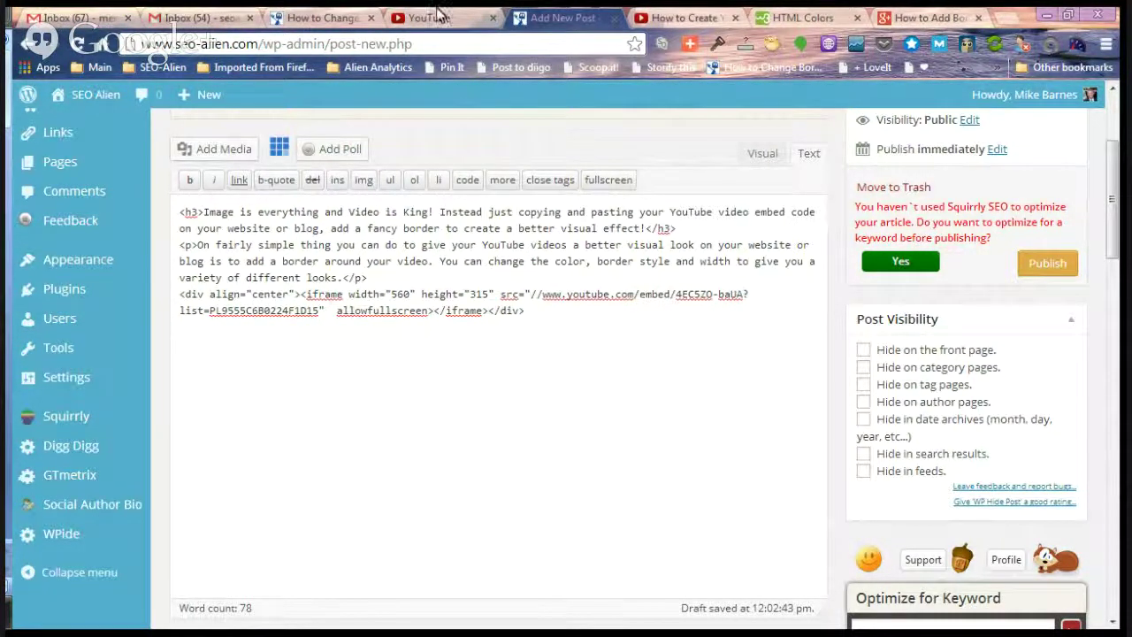
# Step: Copy the article's 8px ridge #336633 style code and paste it into the iframe tag
pyautogui.click(301, 15)
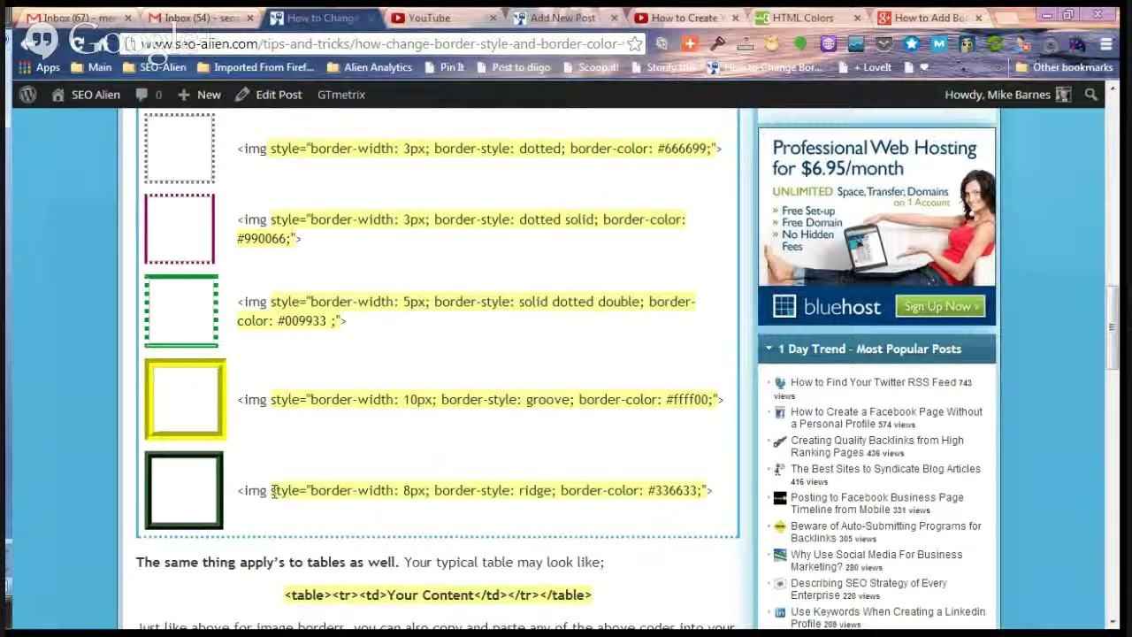
pyautogui.moveTo(271, 490); pyautogui.dragTo(707, 488)
pyautogui.hotkey('ctrl', 'c')
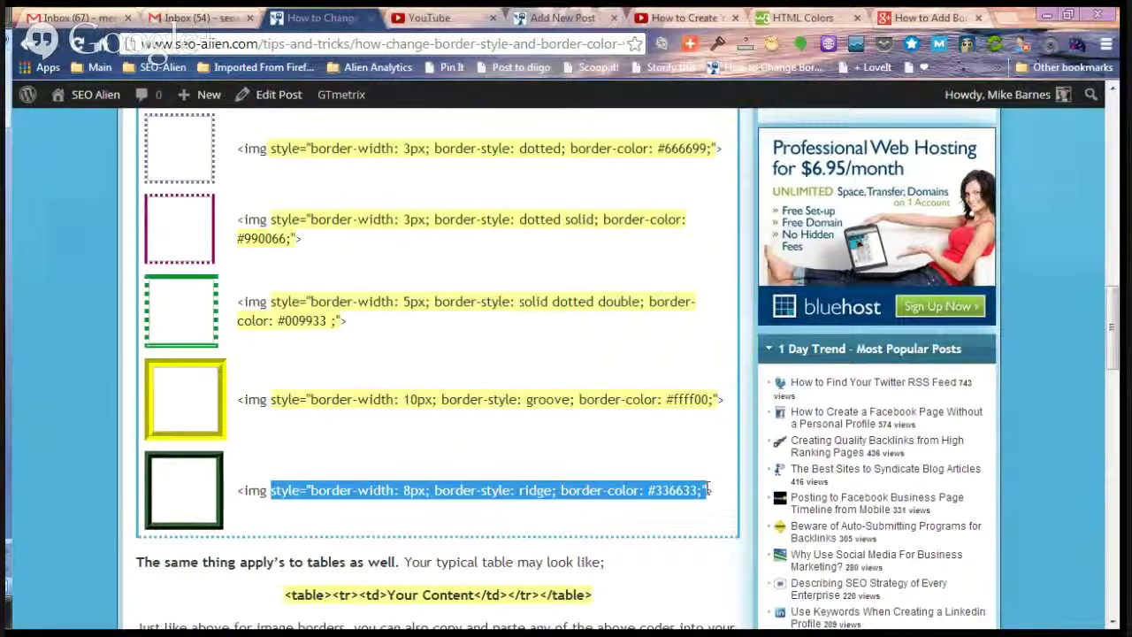
pyautogui.click(287, 430)
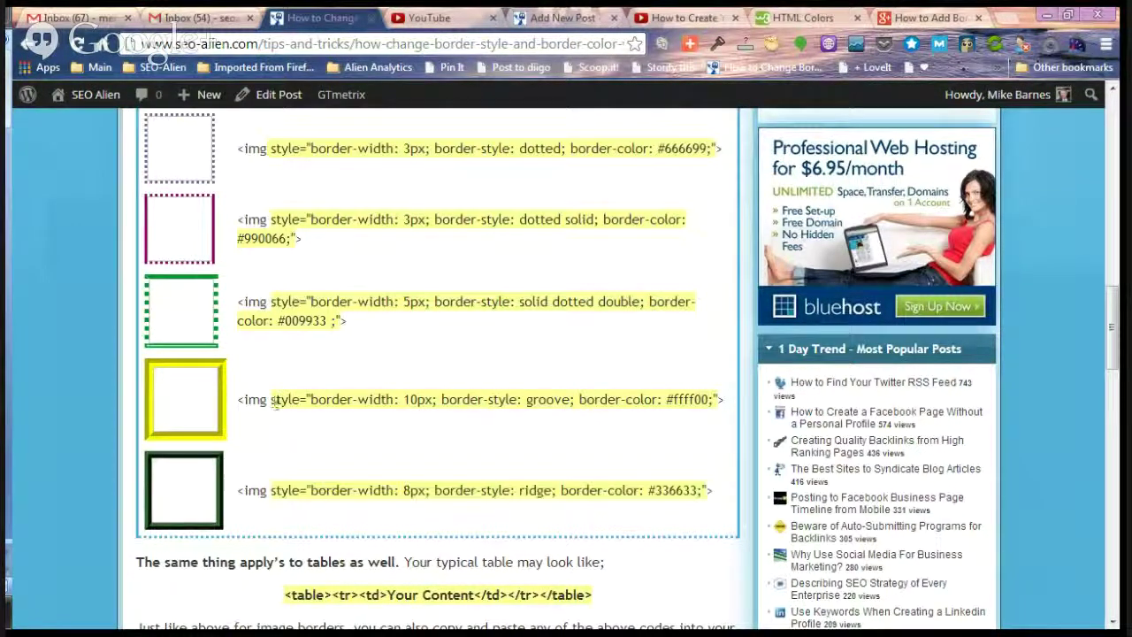
pyautogui.moveTo(272, 398); pyautogui.dragTo(716, 399)
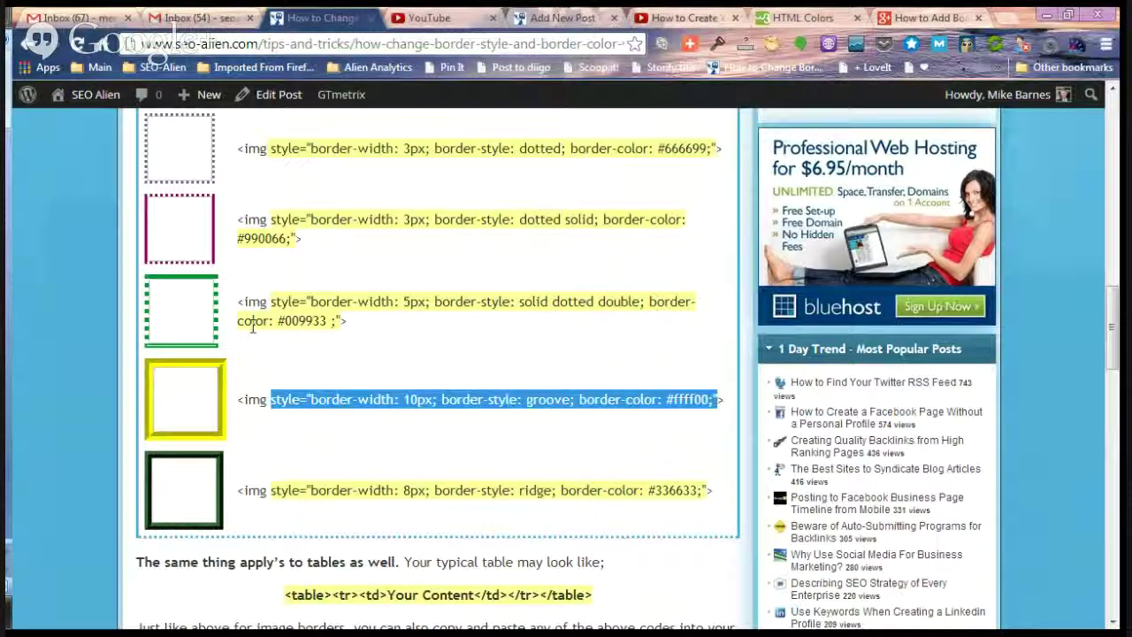
pyautogui.moveTo(269, 301); pyautogui.dragTo(341, 321)
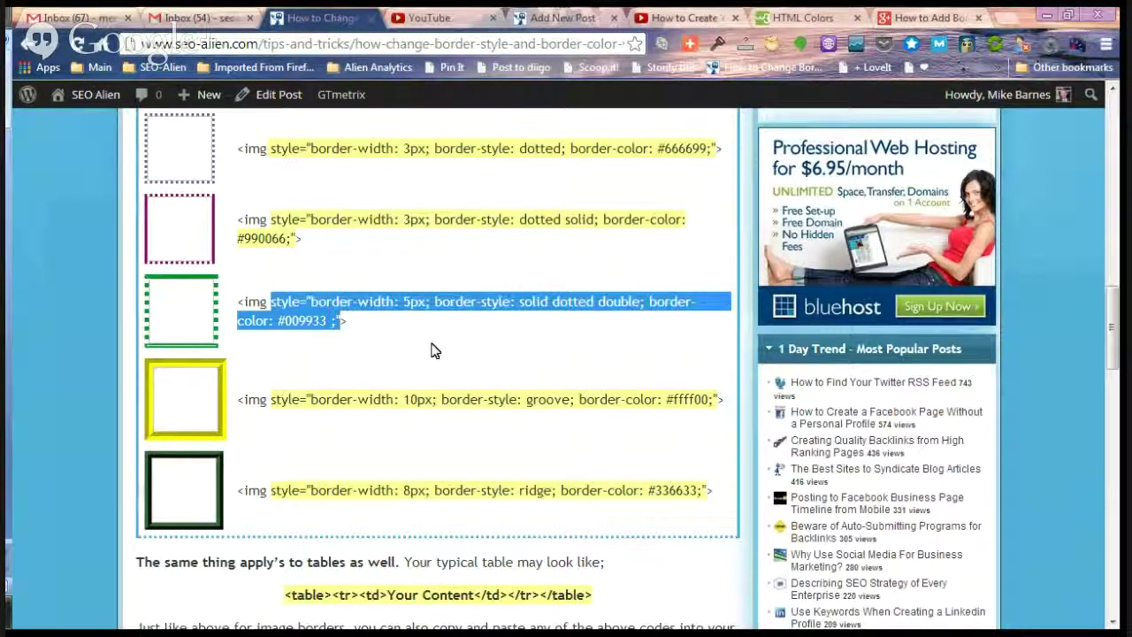
pyautogui.click(564, 15)
pyautogui.click(327, 310)
pyautogui.hotkey('ctrl', 'v')
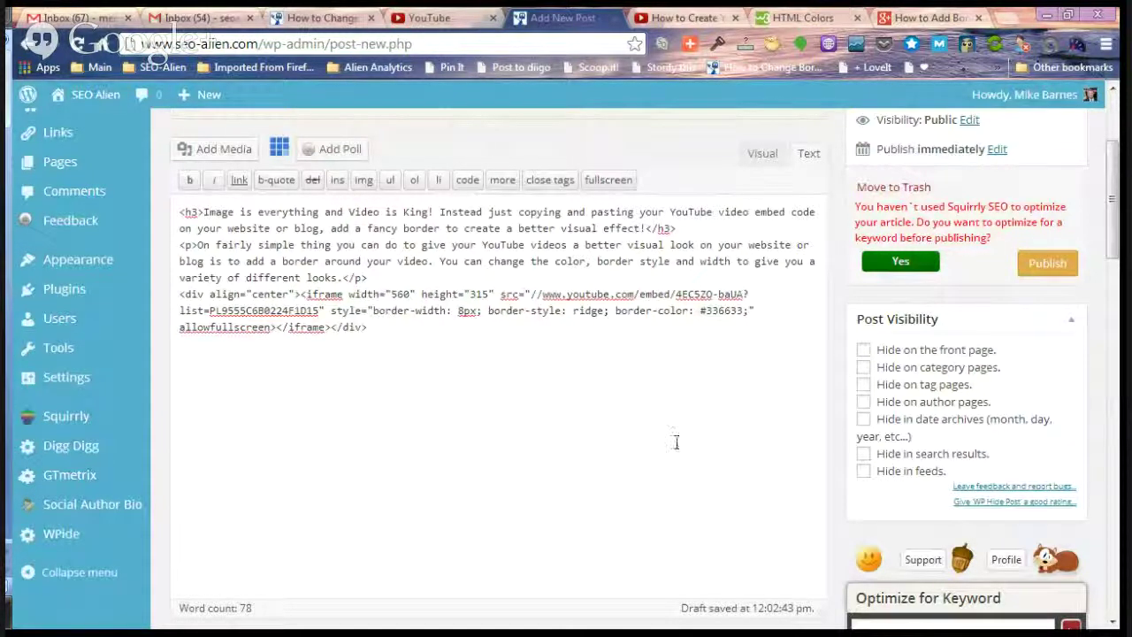
# Step: Select the 00FF00 hex code in W3Schools' 216 Web Safe Colors chart
pyautogui.click(792, 15)
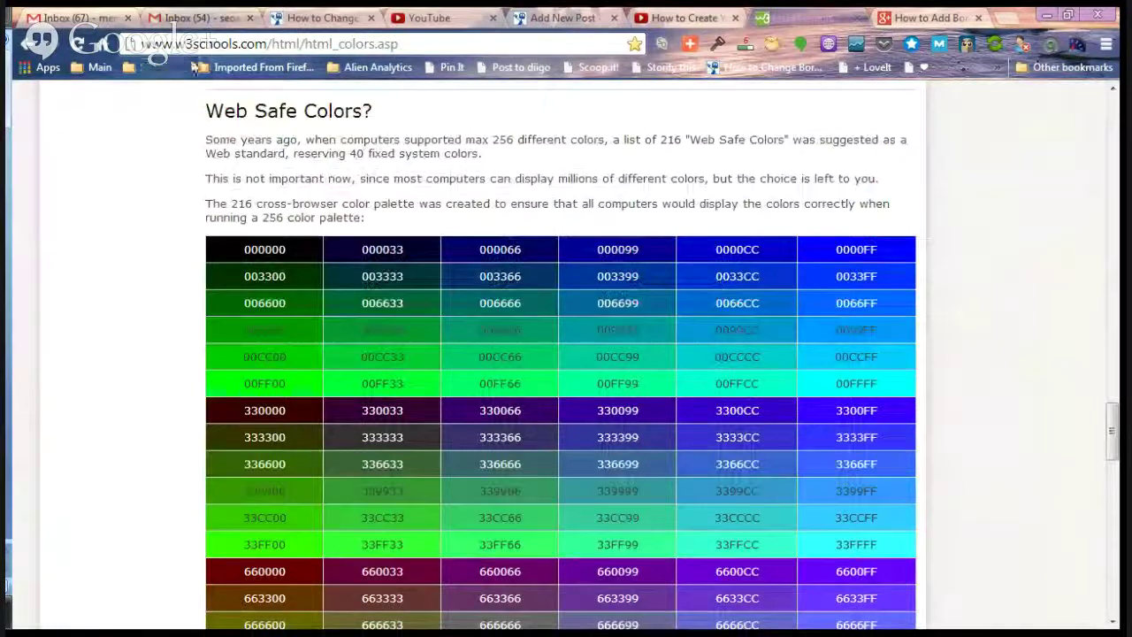
pyautogui.moveTo(182, 43); pyautogui.dragTo(267, 44)
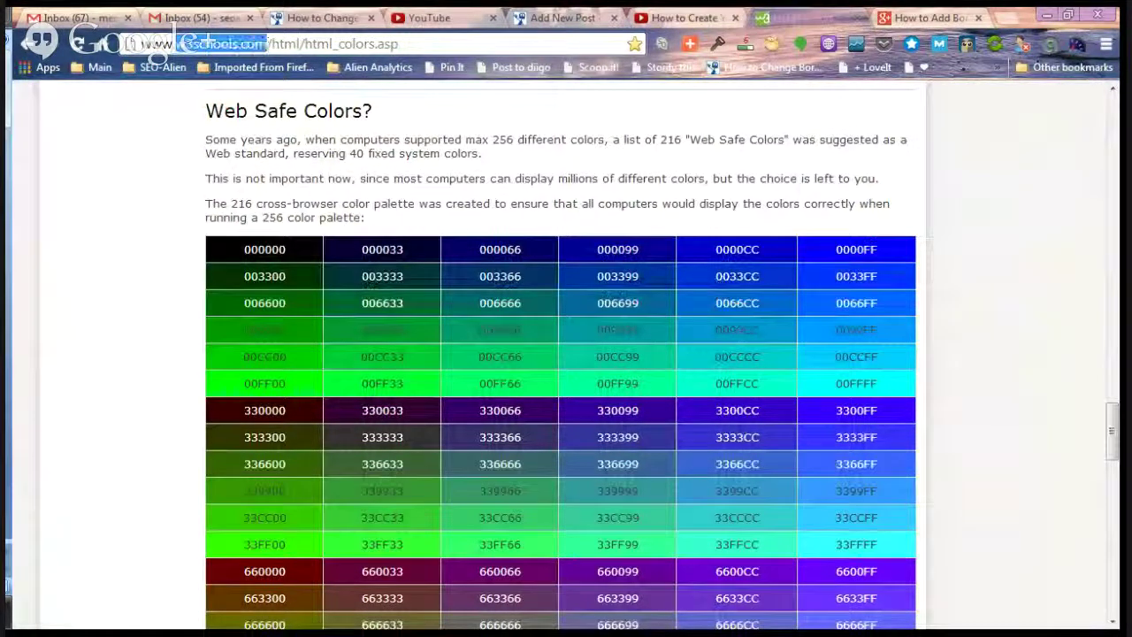
pyautogui.click(1087, 248)
pyautogui.scroll(-3, 955, 462)
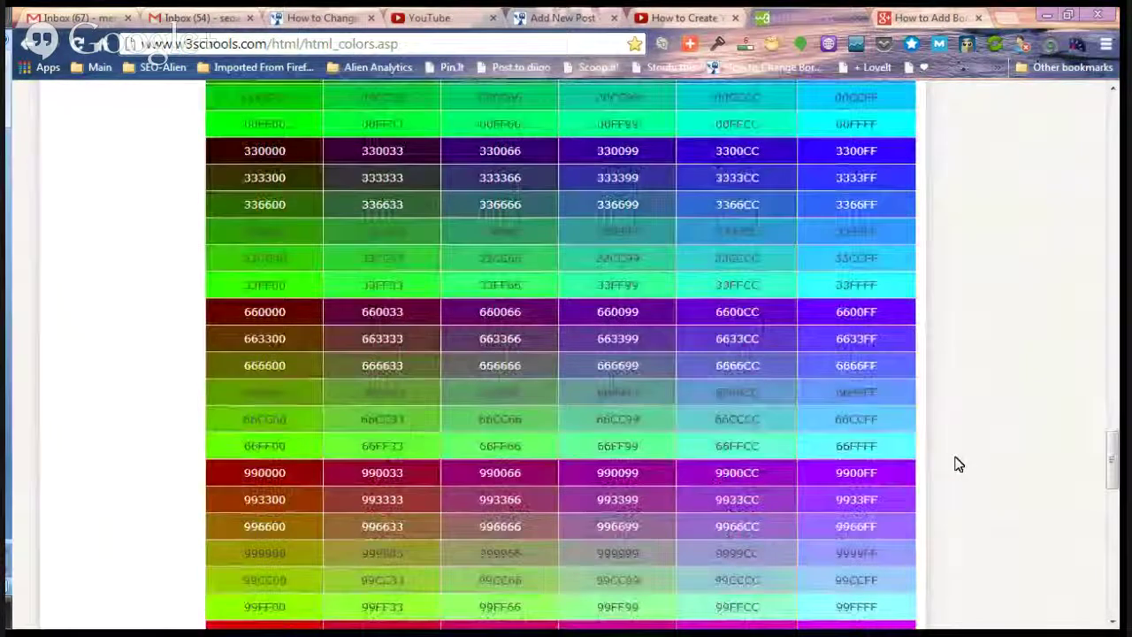
pyautogui.scroll(2, 955, 462)
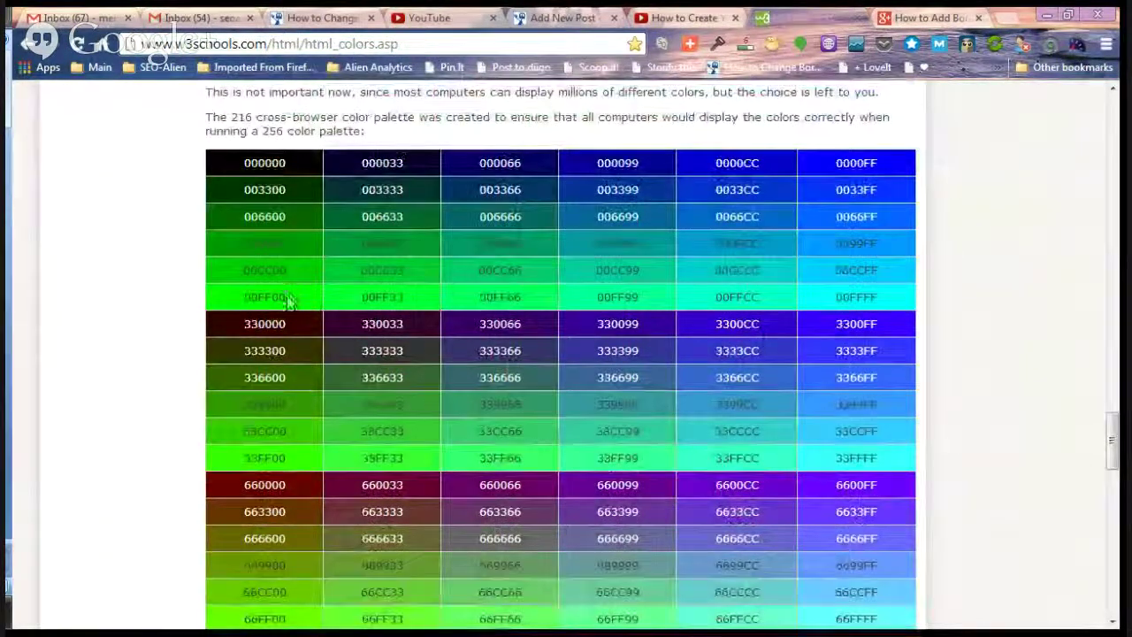
pyautogui.moveTo(288, 299); pyautogui.dragTo(245, 301)
pyautogui.hotkey('ctrl', 'c')
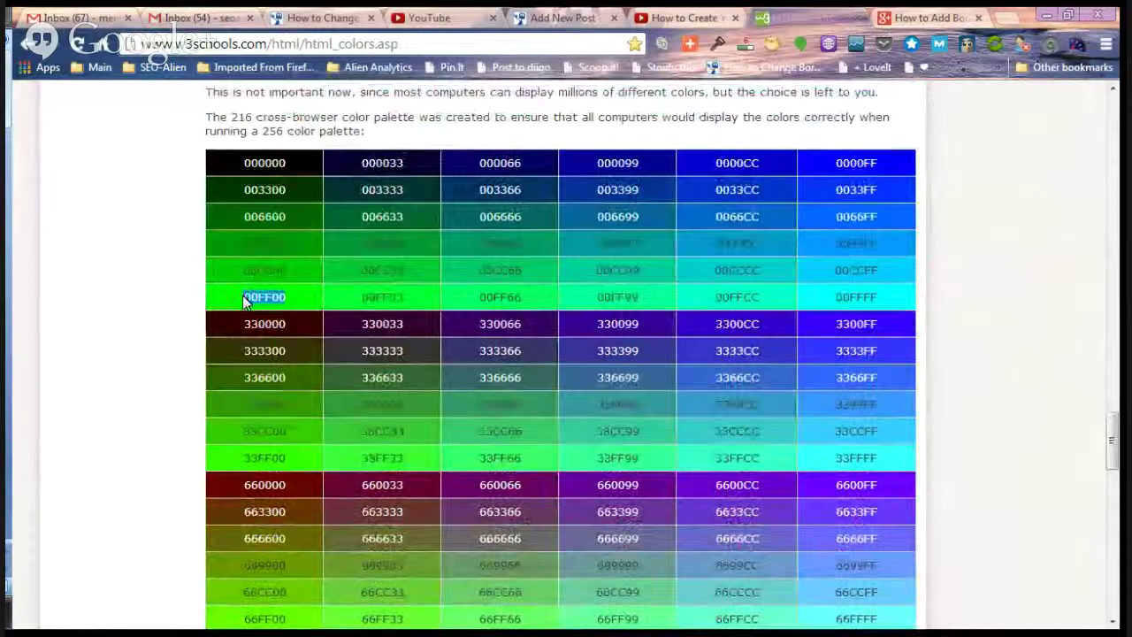
# Step: Change the iframe's border colour from #336633 to #00FF00 and its width from 8px to 15px
pyautogui.click(525, 13)
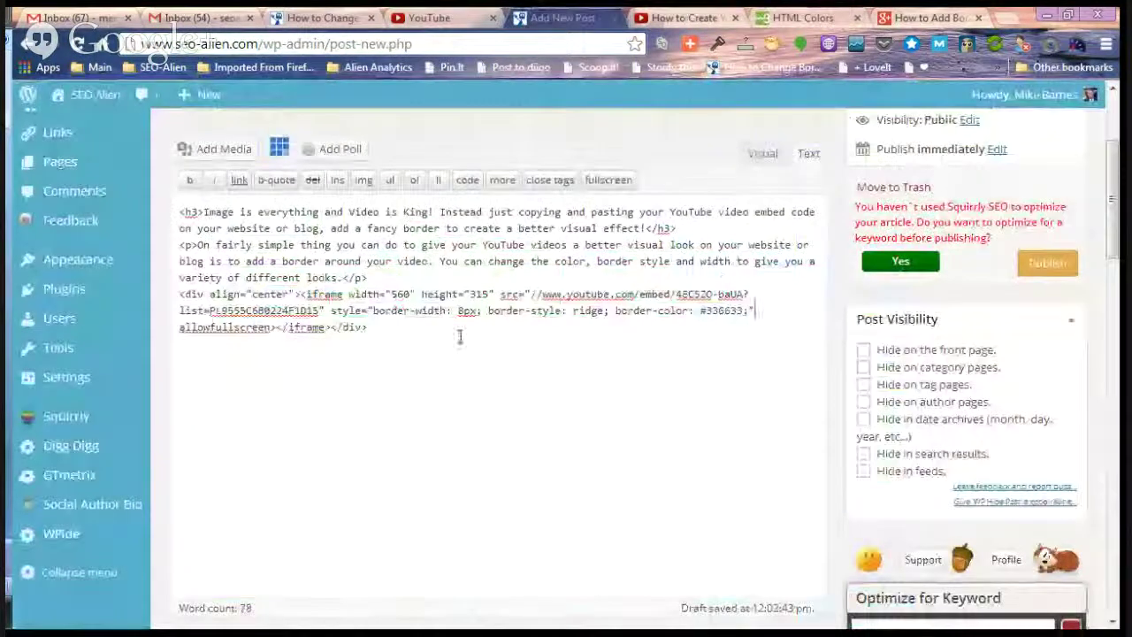
pyautogui.doubleClick(720, 309)
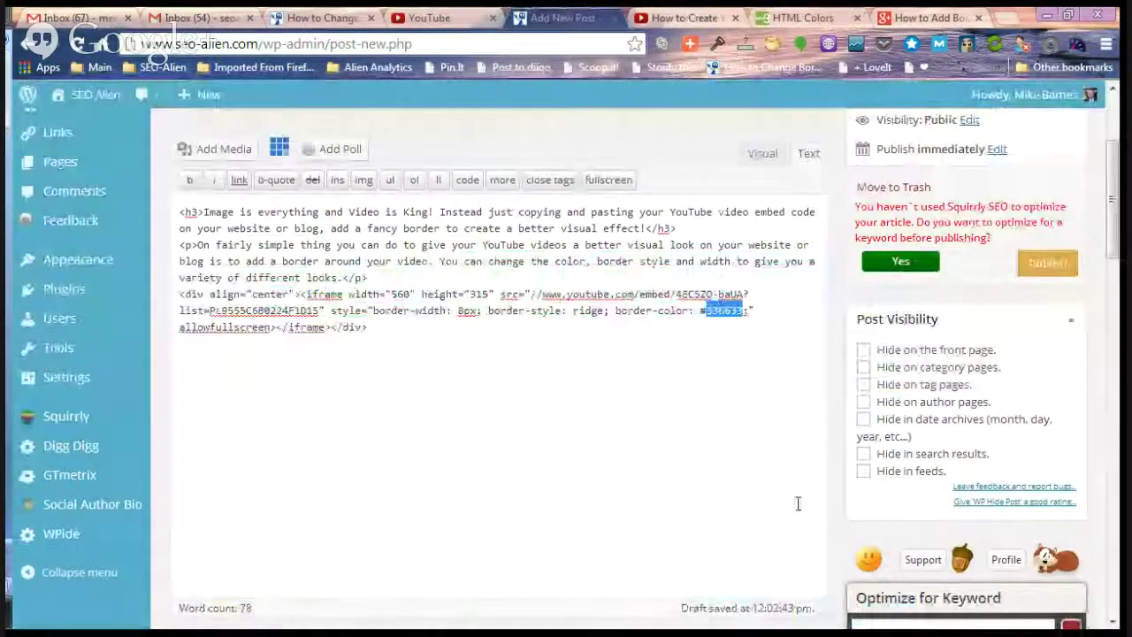
pyautogui.hotkey('ctrl', 'v')
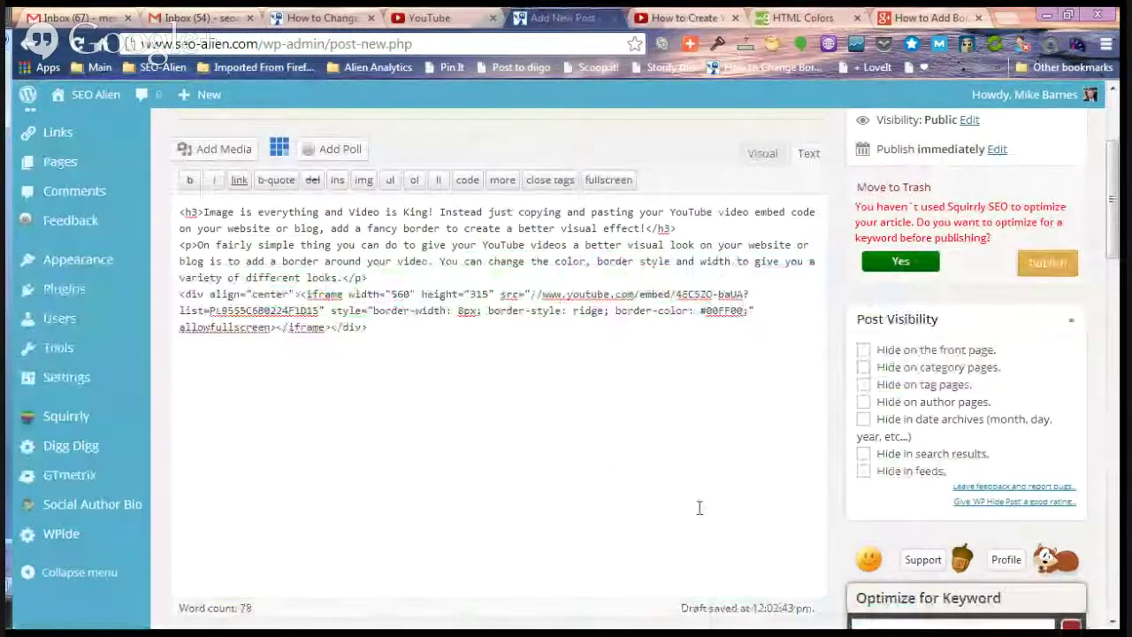
pyautogui.moveTo(465, 310); pyautogui.dragTo(457, 311)
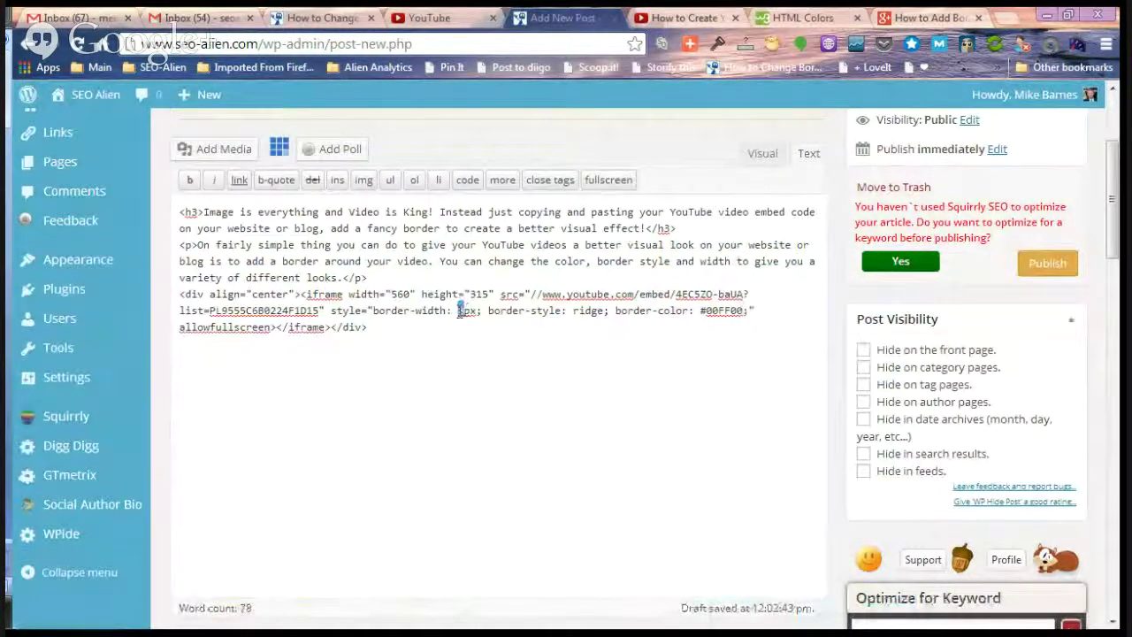
pyautogui.write('15')
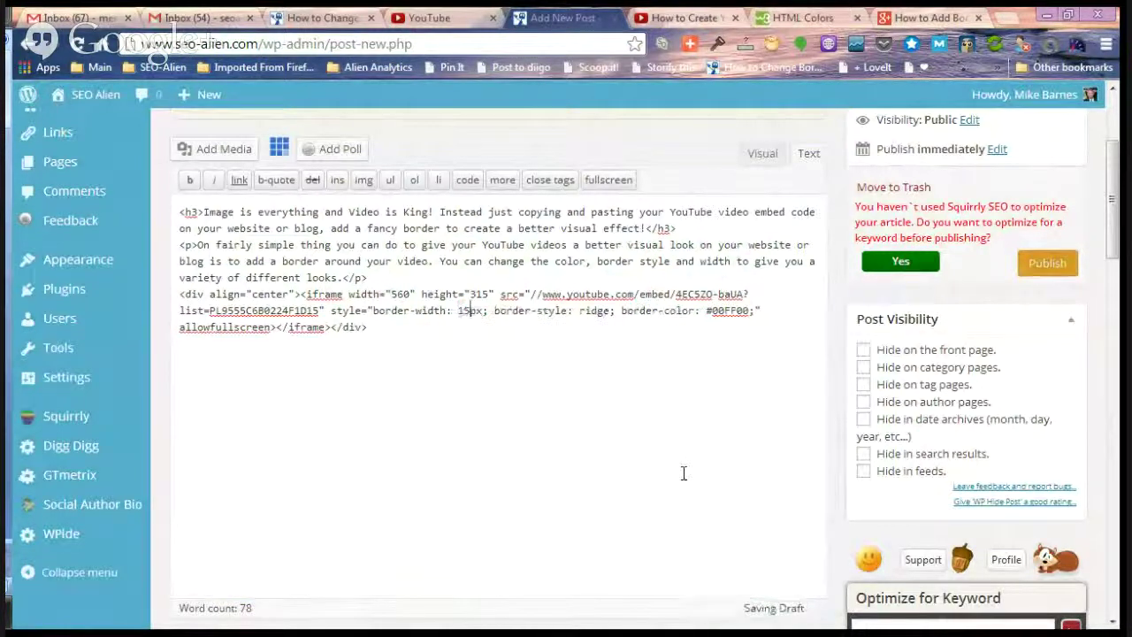
# Step: Preview the thick green ridge border in the Visual view, then go back to the Text view
pyautogui.click(763, 155)
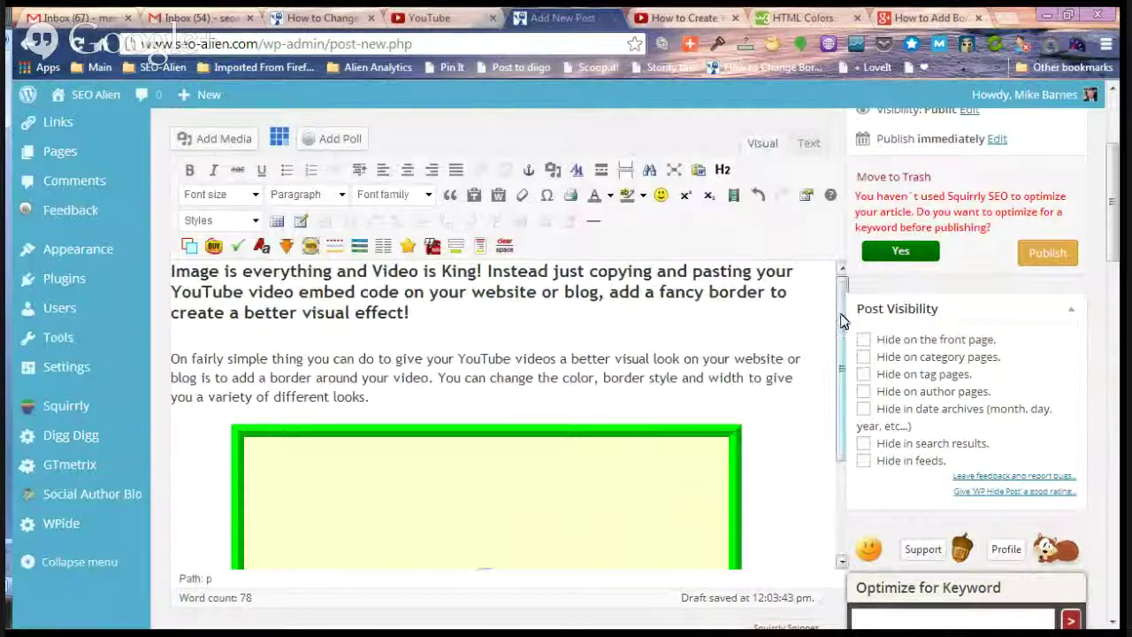
pyautogui.moveTo(841, 306); pyautogui.dragTo(823, 445)
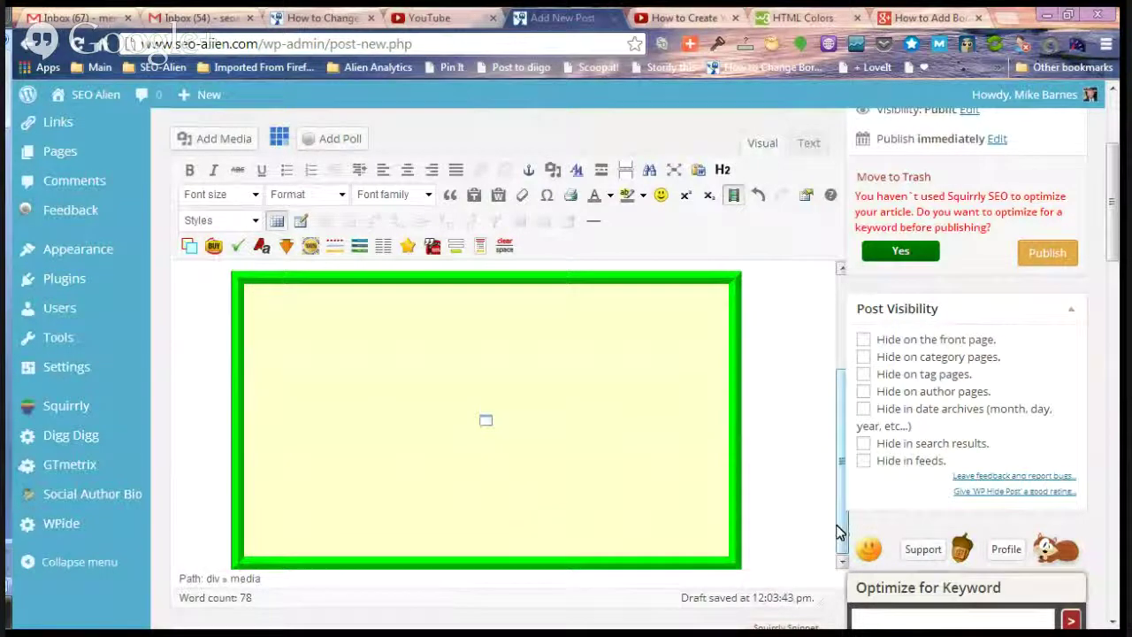
pyautogui.scroll(1, 840, 531)
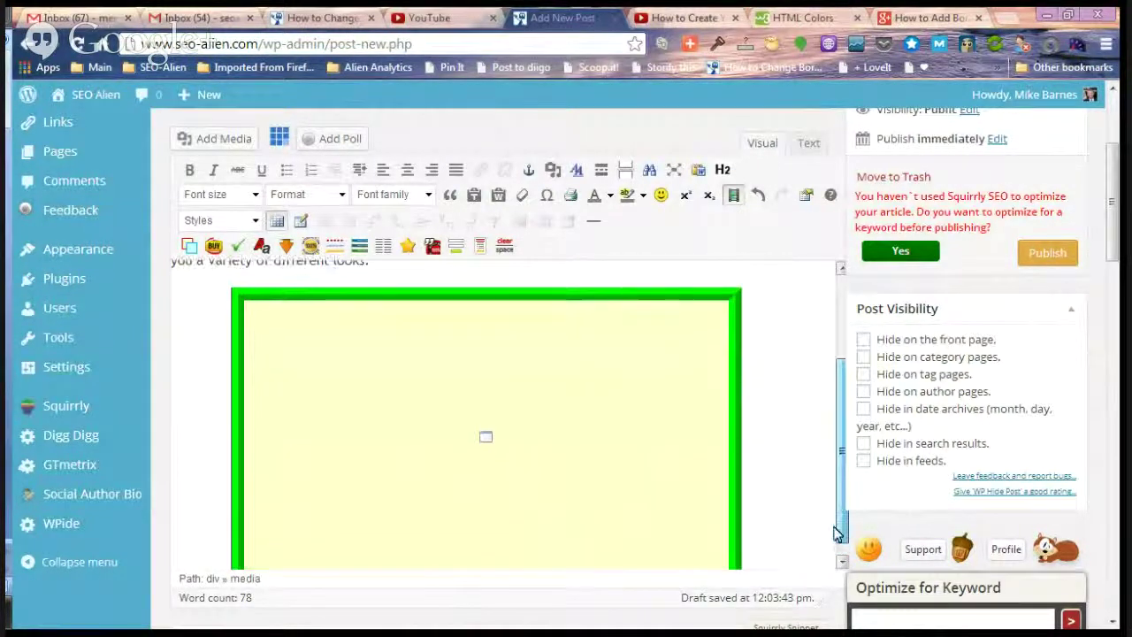
pyautogui.scroll(-1, 836, 533)
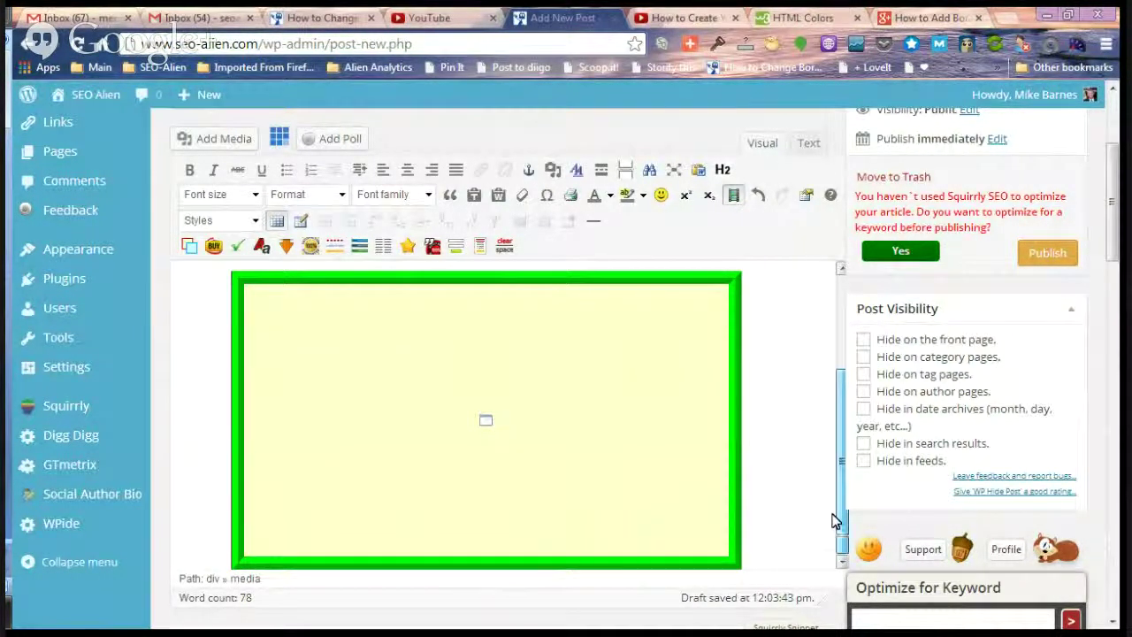
pyautogui.click(807, 142)
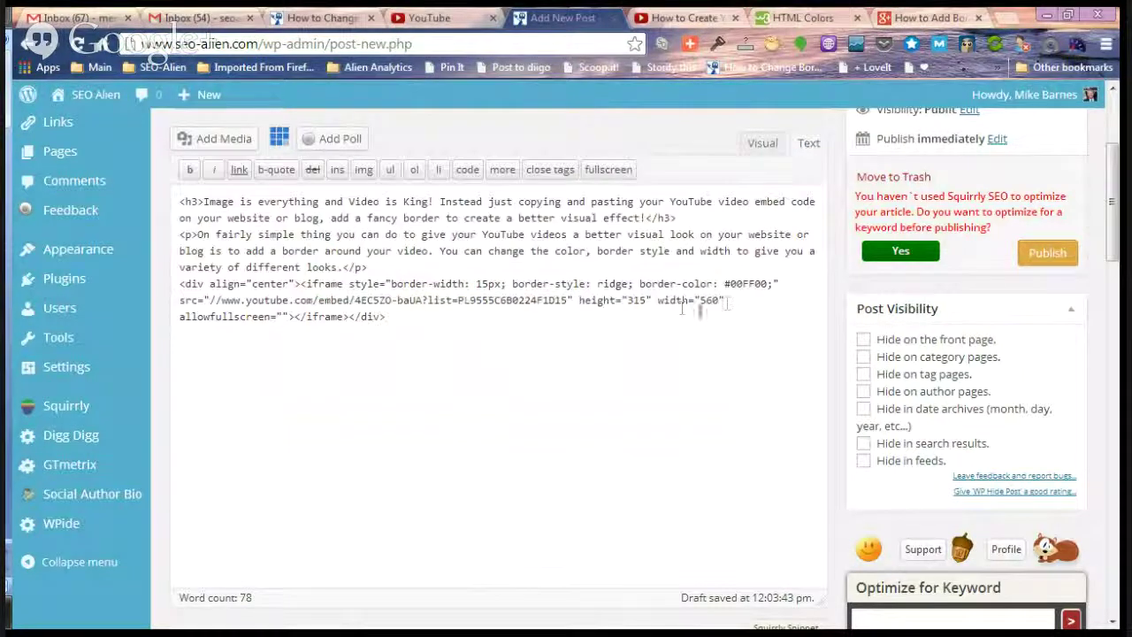
pyautogui.moveTo(480, 283); pyautogui.dragTo(488, 284)
# Step: Scroll through the article's dashed, dotted, groove and ridge border code examples
pyautogui.click(298, 15)
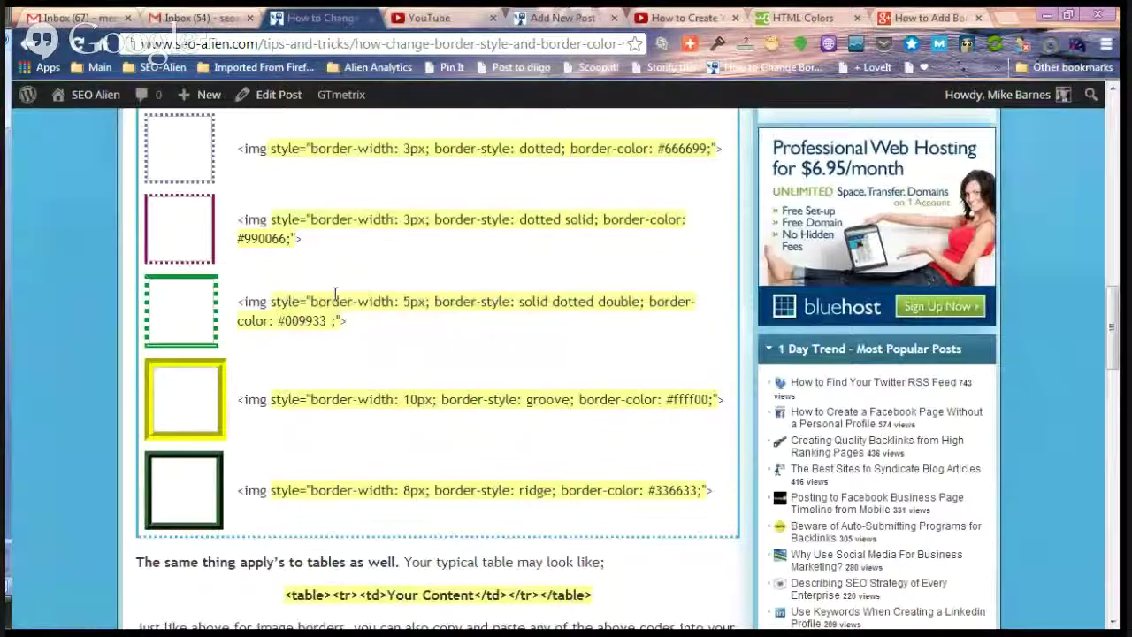
pyautogui.scroll(4, 334, 294)
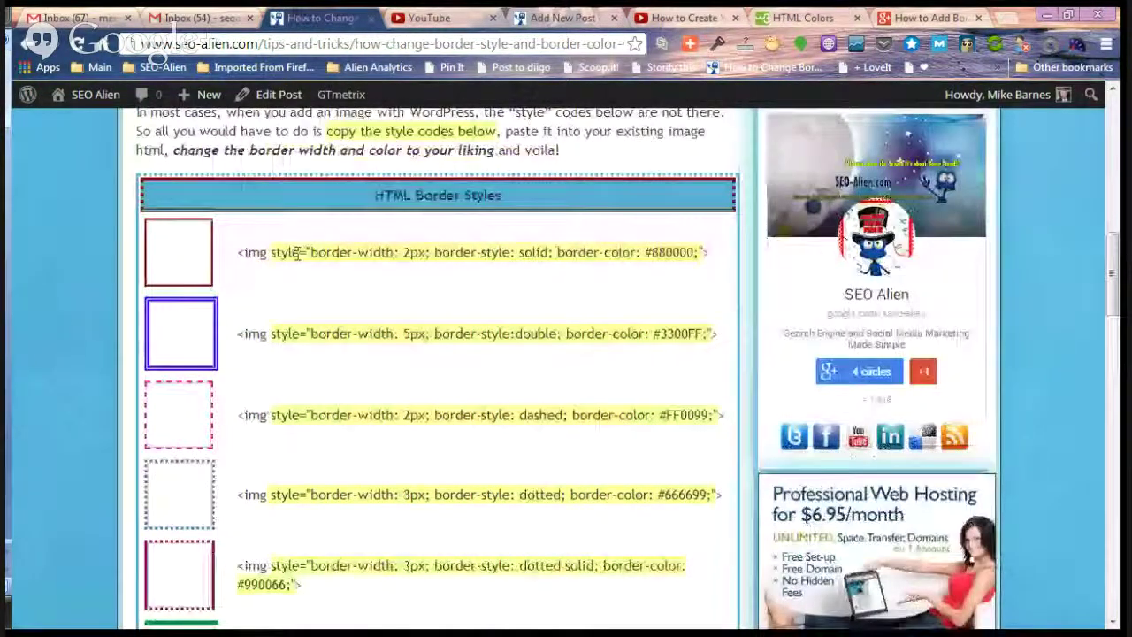
pyautogui.scroll(-3, 418, 545)
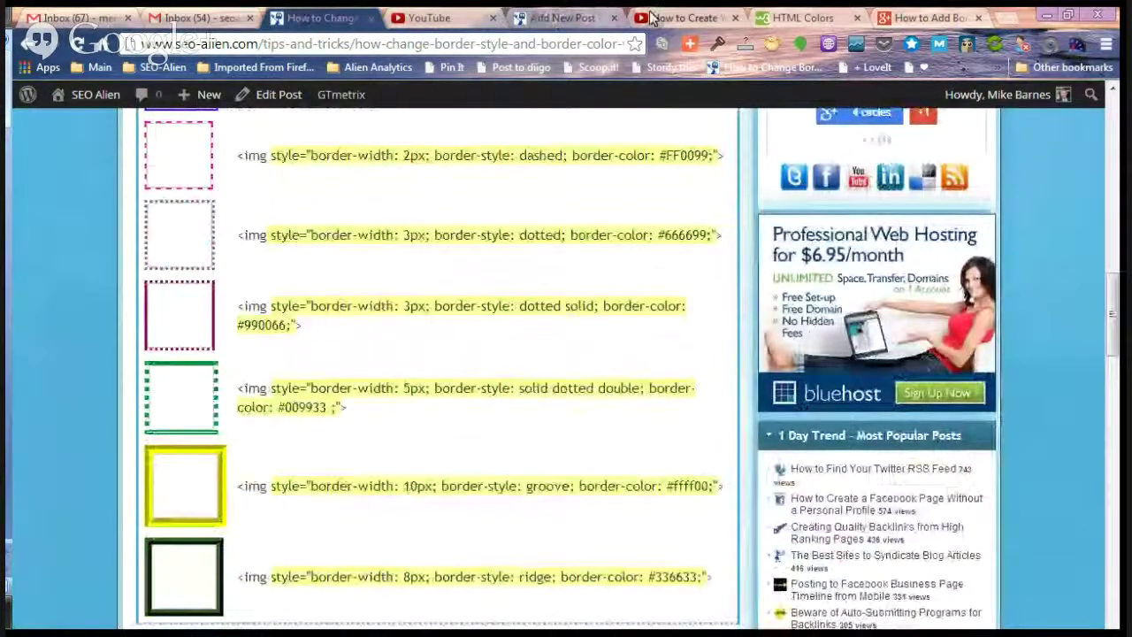
# Step: Go back to the new post draft with its 15px #00FF00 ridge-bordered video
pyautogui.click(550, 16)
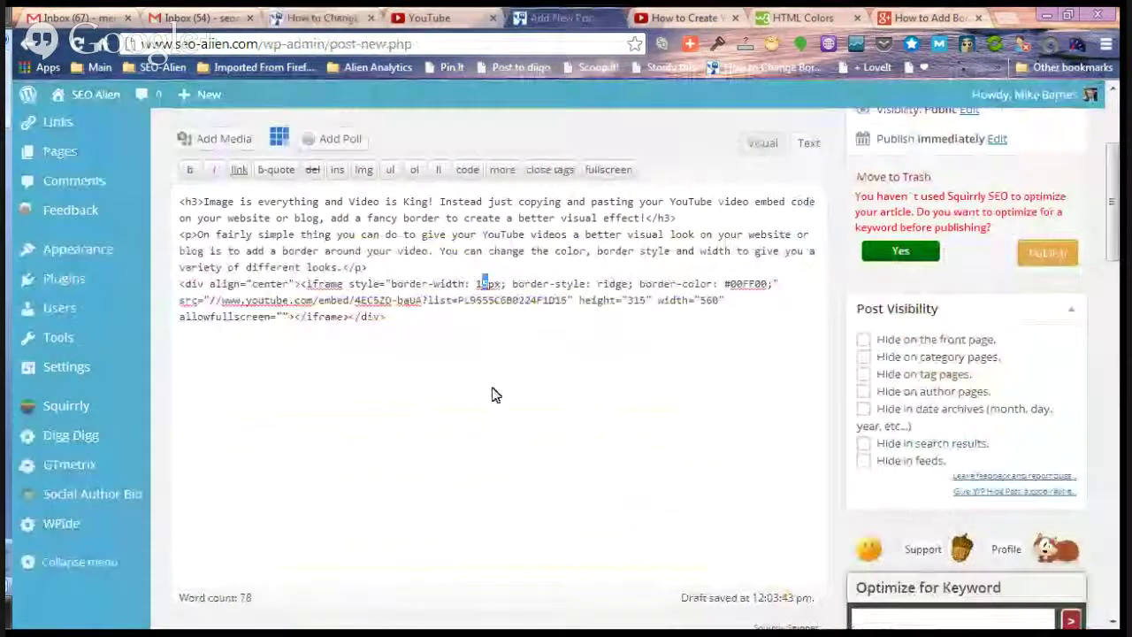